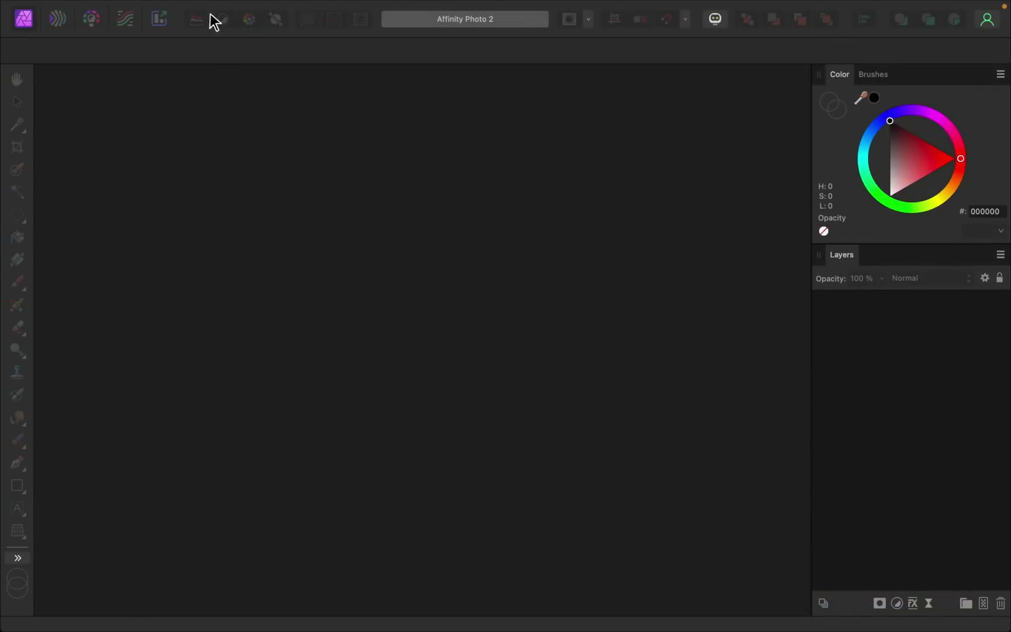
Step: Start a File > New Stack and load 1.jpg, 2.jpg and 3.jpg into it
{"action": "mouse_move", "coordinate": [203, 8]}
{"action": "left_click", "coordinate": [151, 11]}
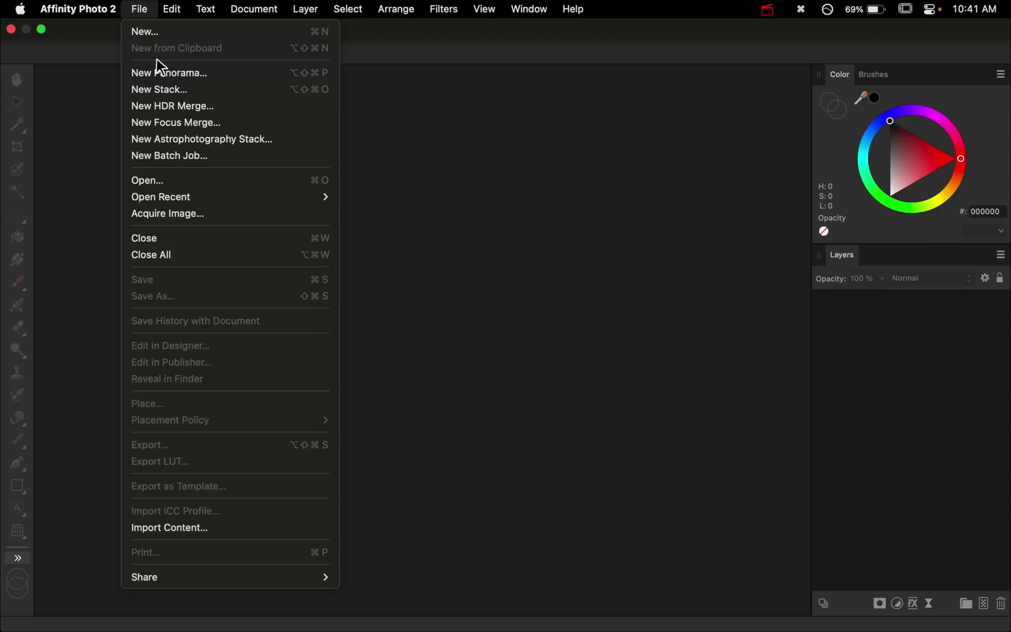
{"action": "left_click", "coordinate": [223, 93]}
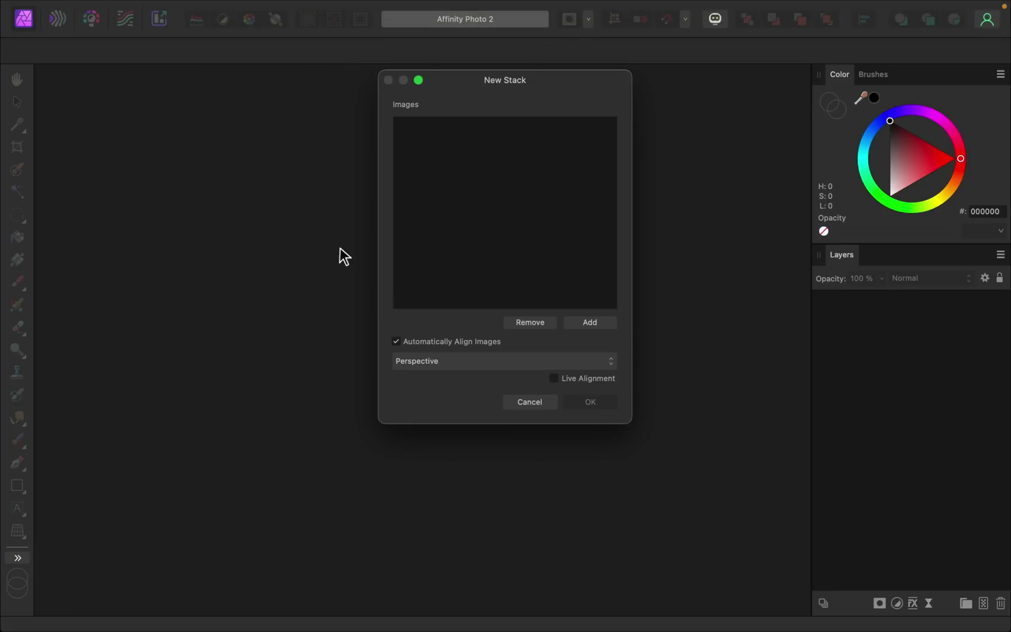
{"action": "left_click", "coordinate": [603, 324]}
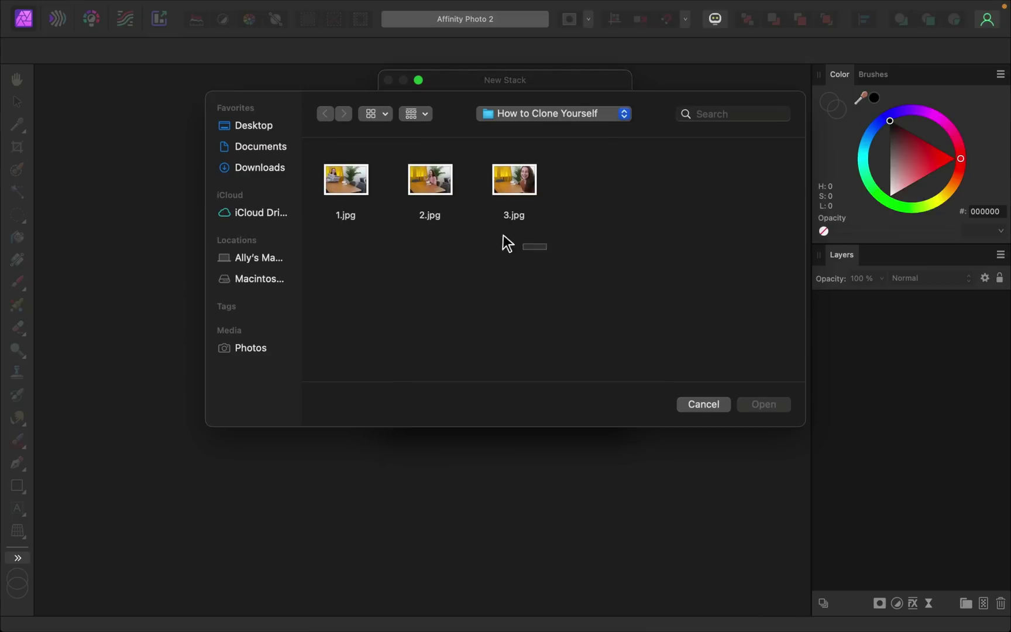
{"action": "left_click_drag", "start_coordinate": [503, 235], "coordinate": [352, 176]}
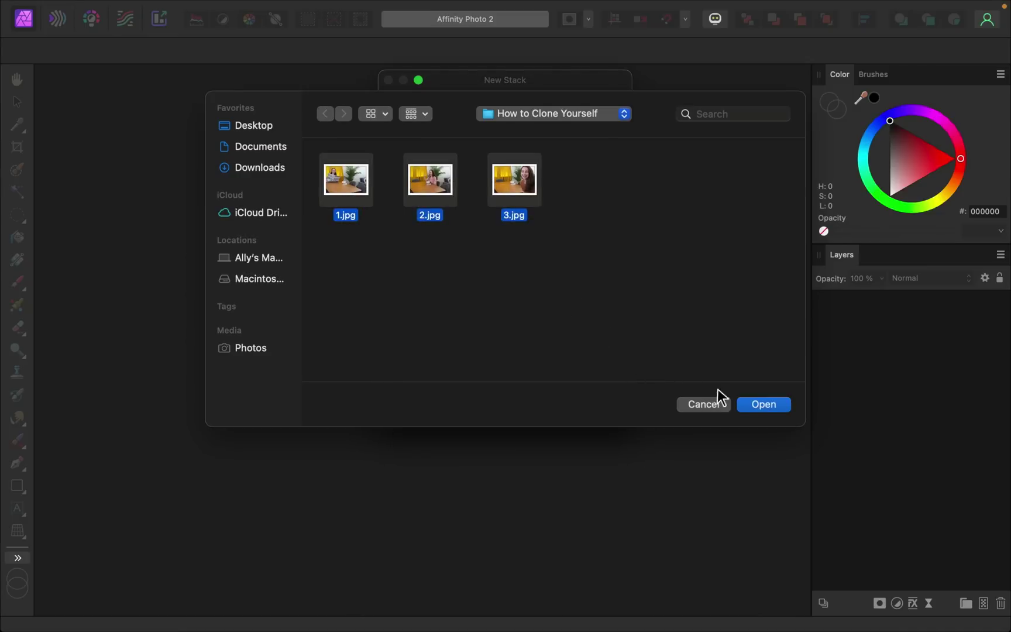
{"action": "left_click", "coordinate": [746, 405]}
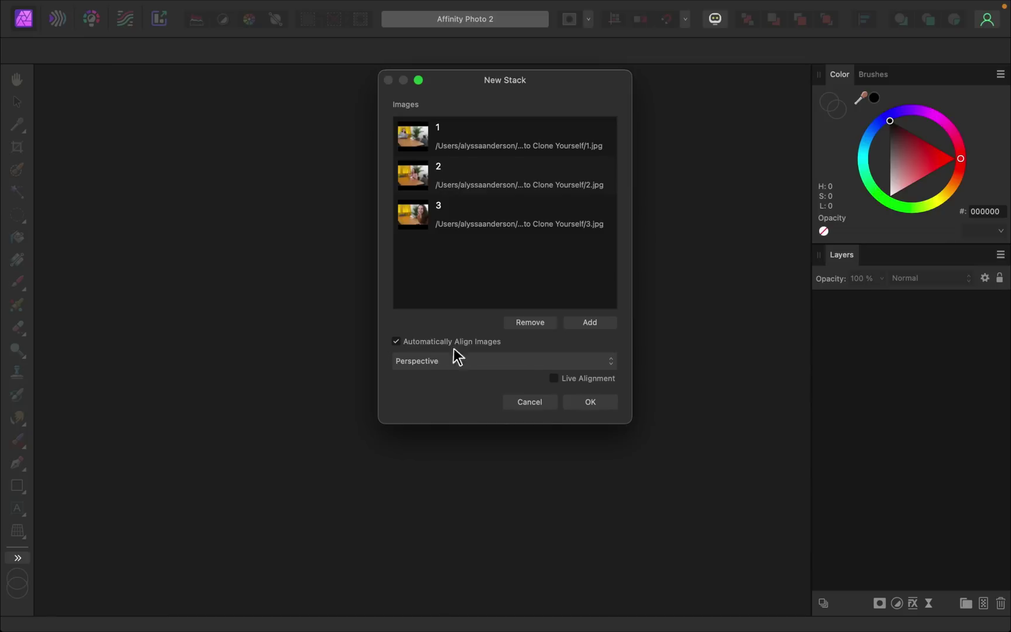
Step: Create the aligned stack document and bring up the Live Stack Group's context menu
{"action": "left_click", "coordinate": [592, 403]}
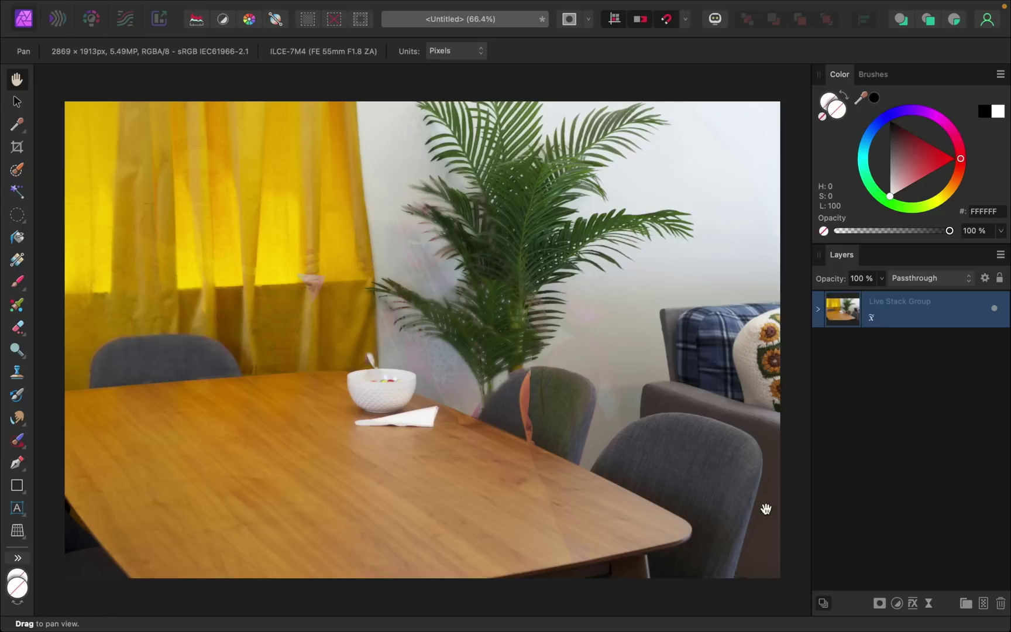
{"action": "left_click", "coordinate": [818, 309]}
{"action": "left_click", "coordinate": [819, 309]}
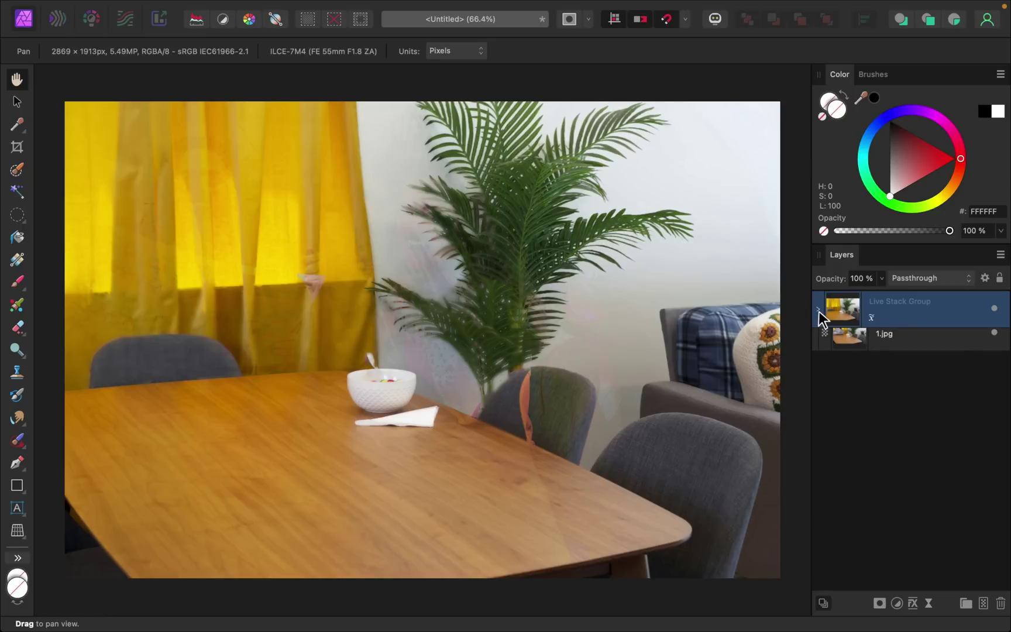
{"action": "right_click", "coordinate": [918, 311]}
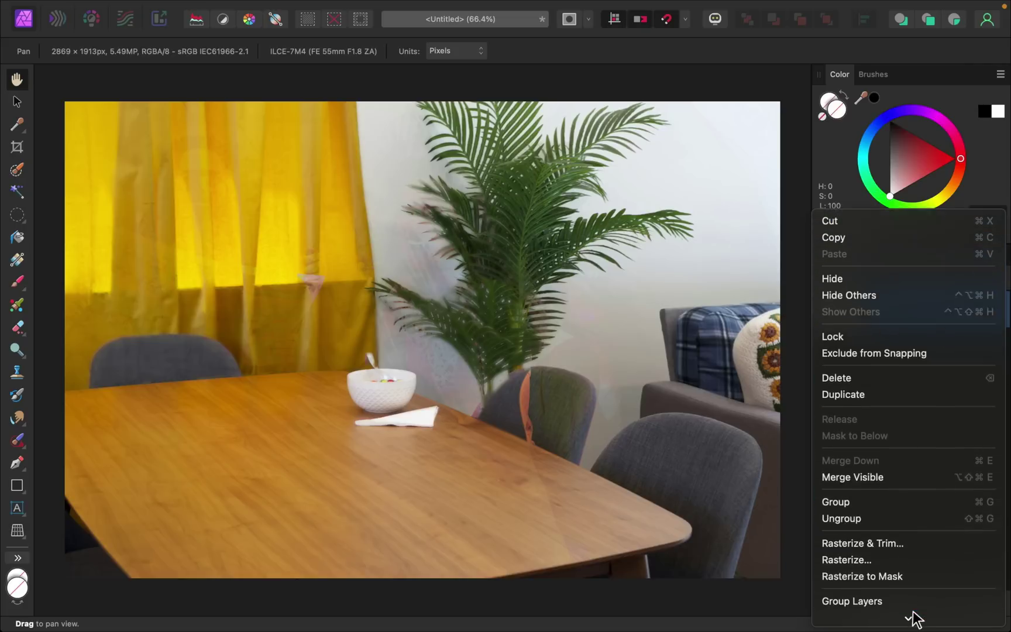
Step: Ungroup the stack into 3.jpg, 2.jpg and 1.jpg layers and select 3.jpg
{"action": "mouse_move", "coordinate": [914, 618]}
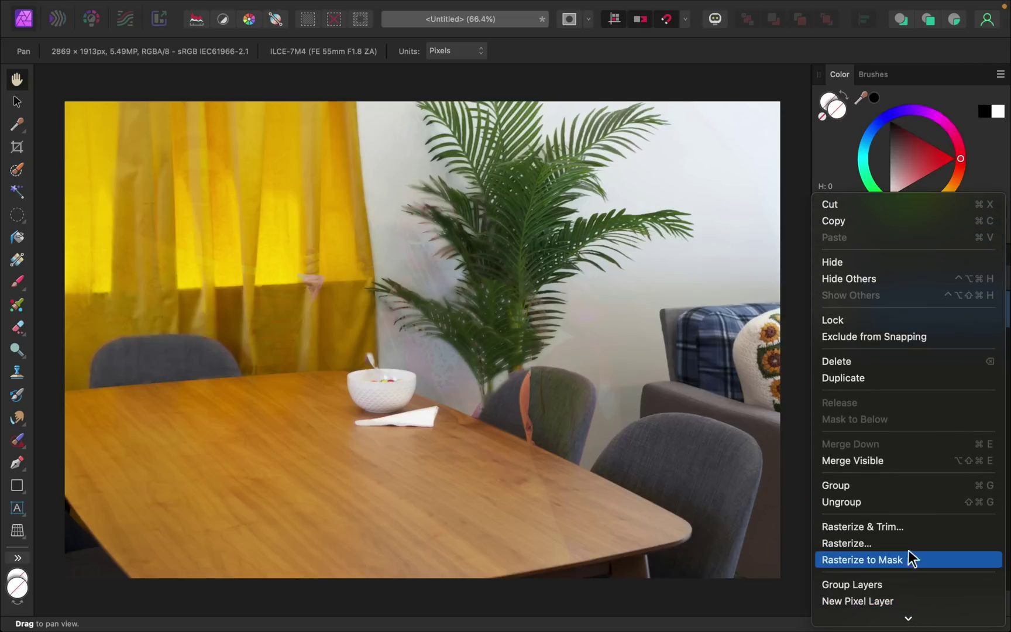
{"action": "left_click", "coordinate": [899, 501]}
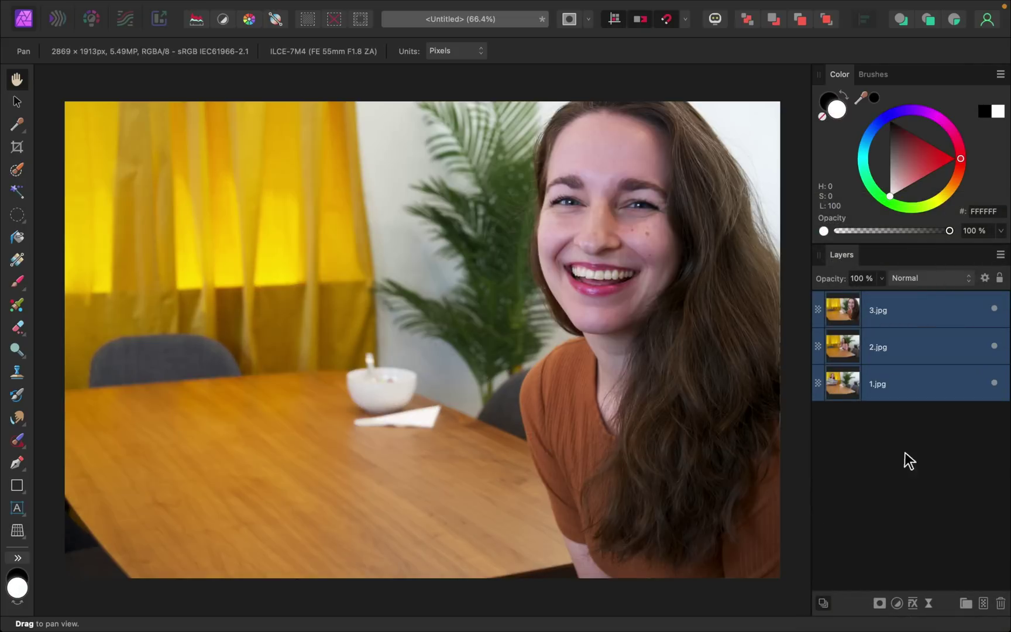
{"action": "left_click", "coordinate": [994, 310]}
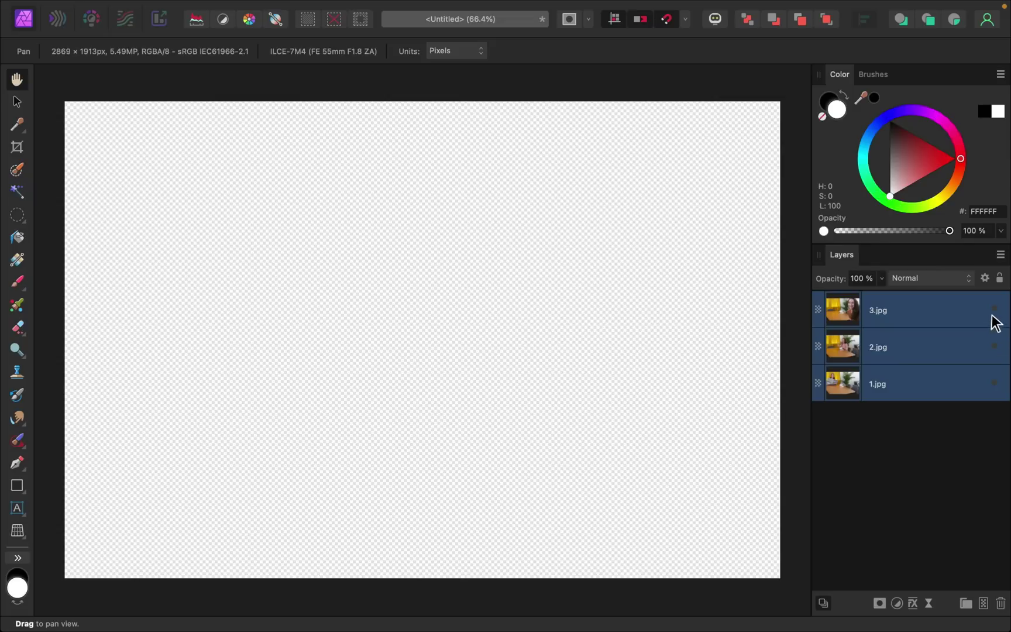
{"action": "left_click", "coordinate": [994, 312]}
{"action": "left_click", "coordinate": [951, 316]}
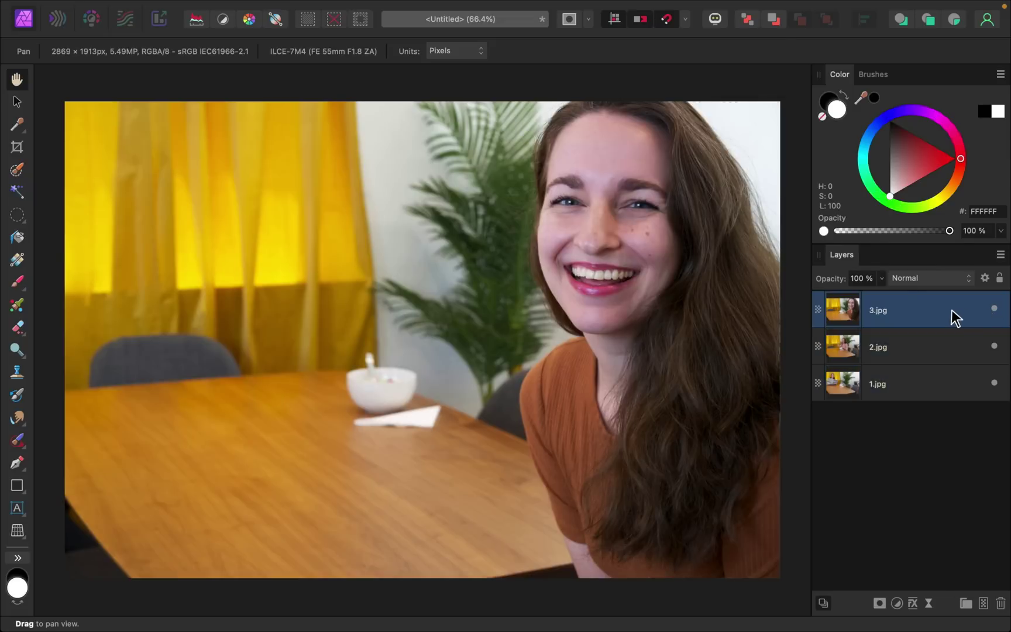
Step: Hide 3.jpg and 2.jpg so only 1.jpg shows, and select 1.jpg
{"action": "left_click", "coordinate": [995, 310]}
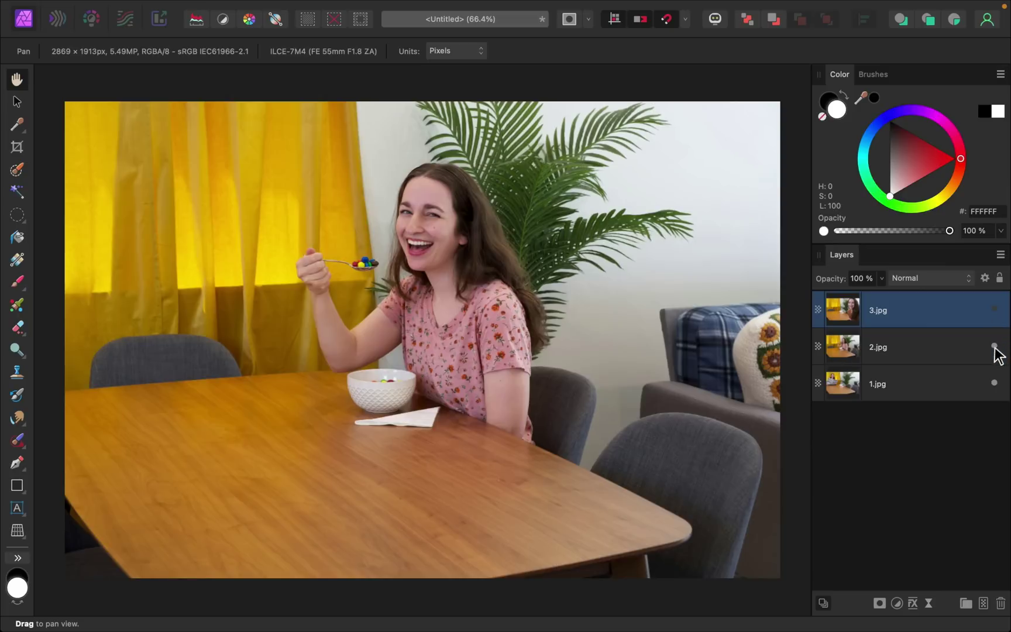
{"action": "left_click", "coordinate": [995, 347]}
{"action": "left_click", "coordinate": [946, 388]}
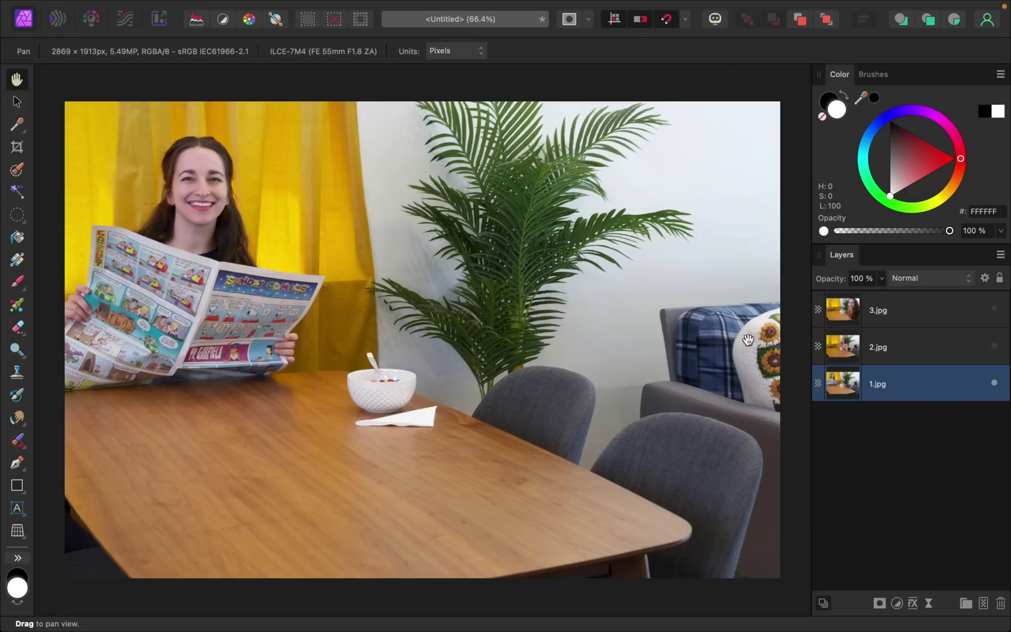
Step: Show and select 2.jpg, add a layer mask, and invert it to black with Cmd+I
{"action": "left_click", "coordinate": [895, 354]}
{"action": "left_click", "coordinate": [994, 346]}
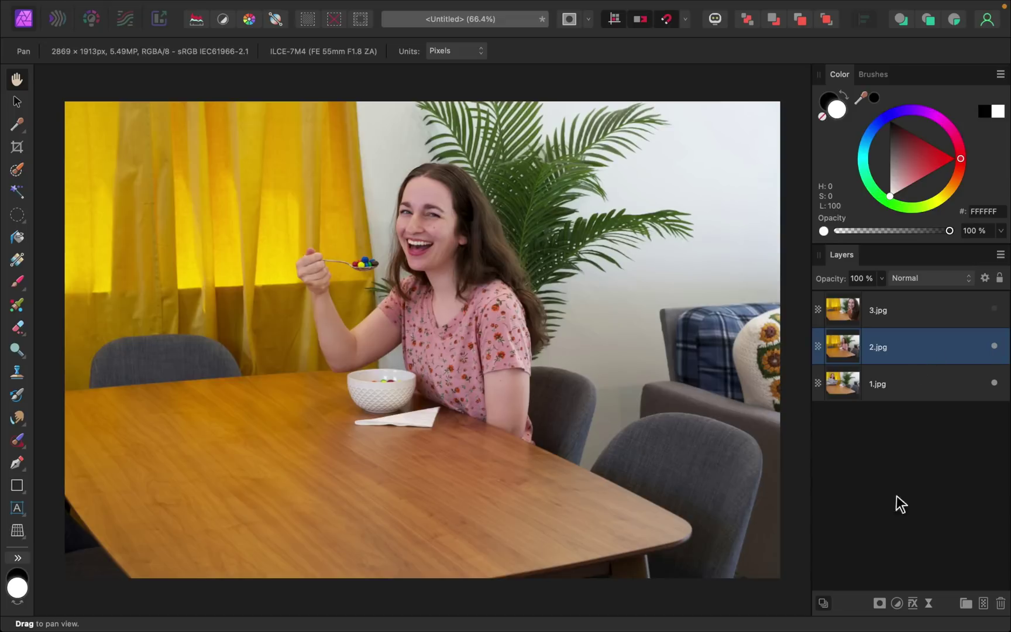
{"action": "left_click", "coordinate": [880, 603], "text": "alt"}
{"action": "key", "text": "super+i"}
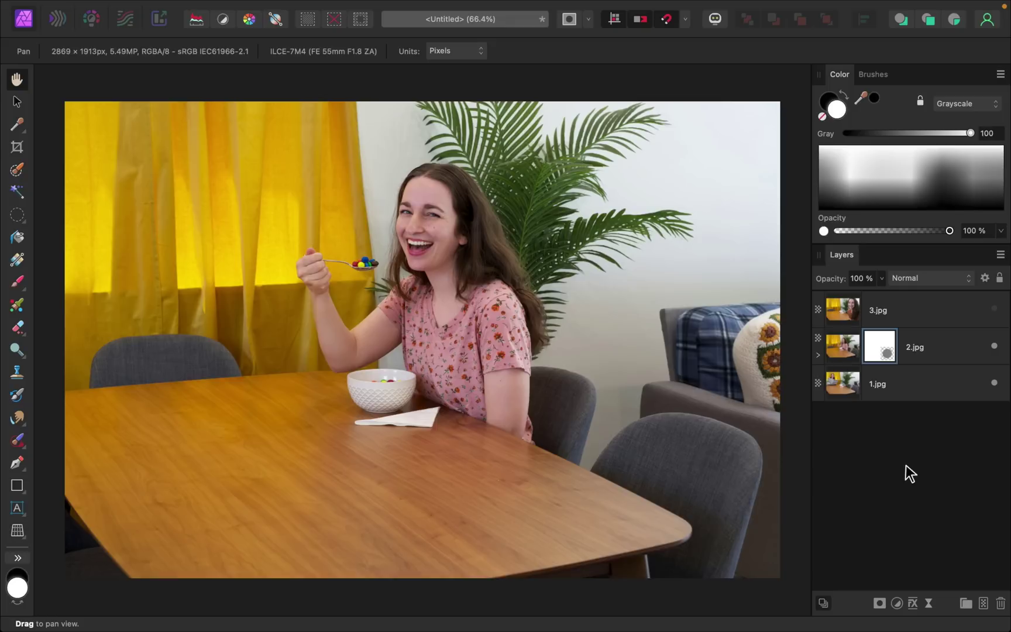
{"action": "key", "text": "super+i"}
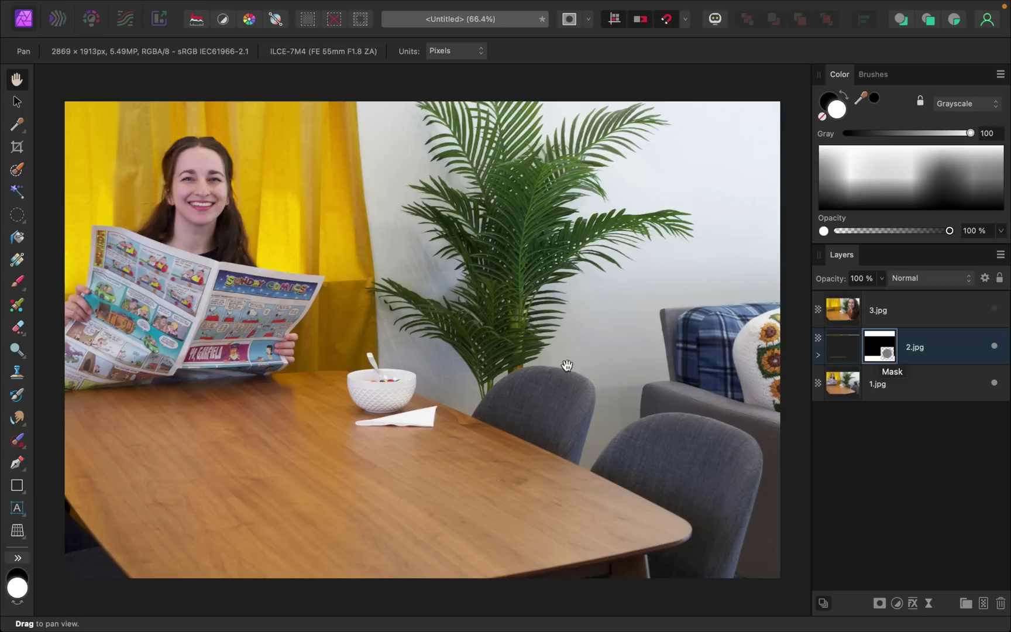
Step: Set up the Paint Brush with white colour at 695.8 px
{"action": "left_click", "coordinate": [23, 287]}
{"action": "key", "text": "x"}
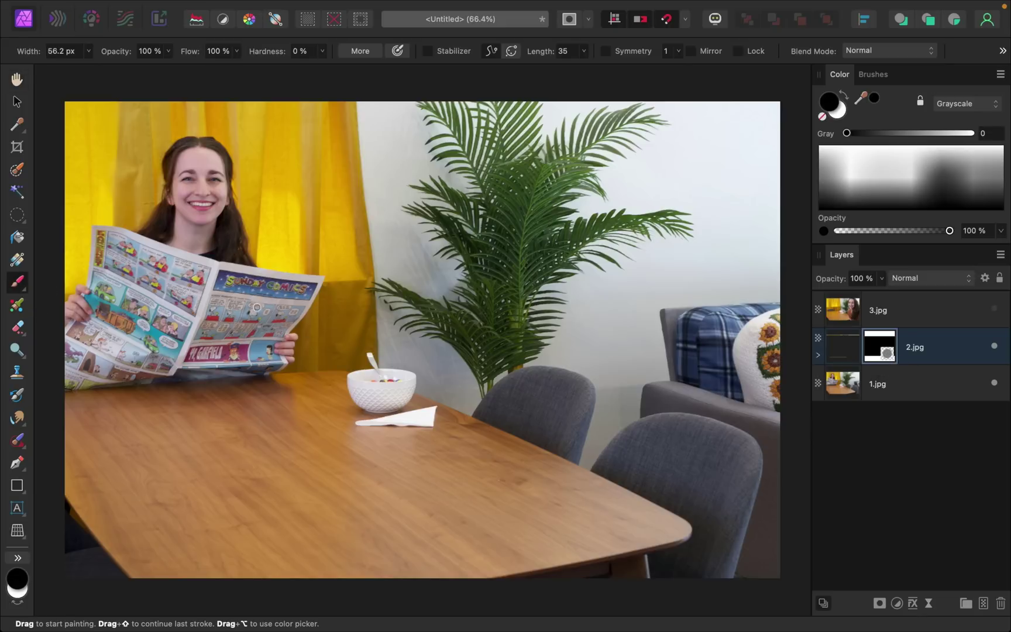
{"action": "left_click", "coordinate": [838, 113]}
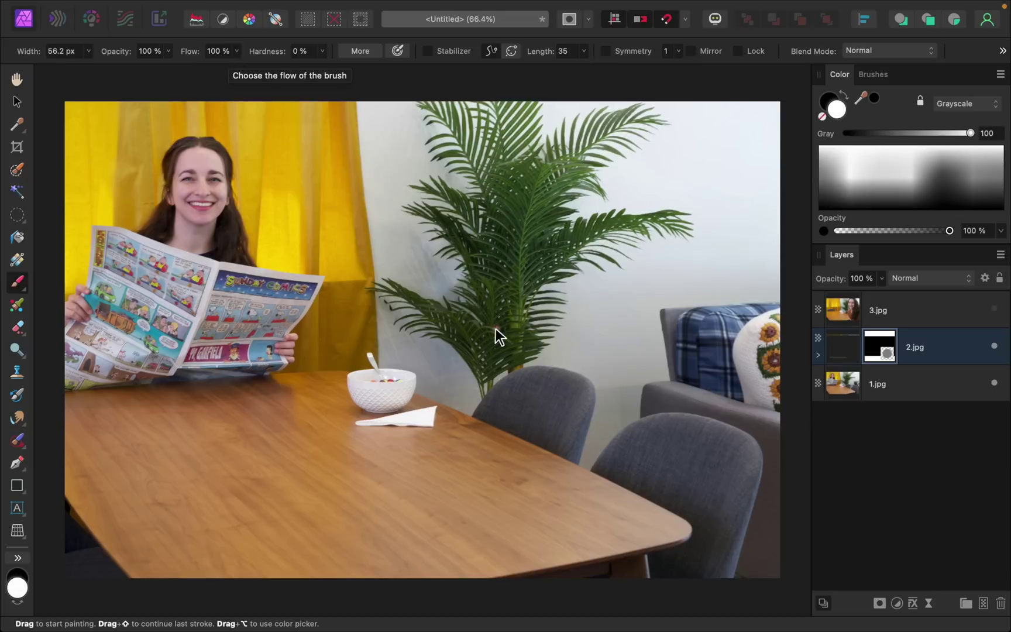
{"action": "key", "text": "bracketright"}
{"action": "key", "text": "bracketright"}
{"action": "key", "text": "bracketright"}
{"action": "key", "text": "bracketright"}
{"action": "key", "text": "bracketright"}
{"action": "key", "text": "bracketright"}
{"action": "key", "text": "bracketright"}
{"action": "key", "text": "bracketright"}
{"action": "key", "text": "bracketright"}
{"action": "key", "text": "bracketright"}
{"action": "key", "text": "bracketright"}
{"action": "key", "text": "bracketright"}
{"action": "key", "text": "bracketright"}
{"action": "key", "text": "bracketright"}
{"action": "key", "text": "bracketright"}
{"action": "key", "text": "bracketright"}
{"action": "key", "text": "bracketright"}
{"action": "key", "text": "bracketright"}
{"action": "key", "text": "bracketright"}
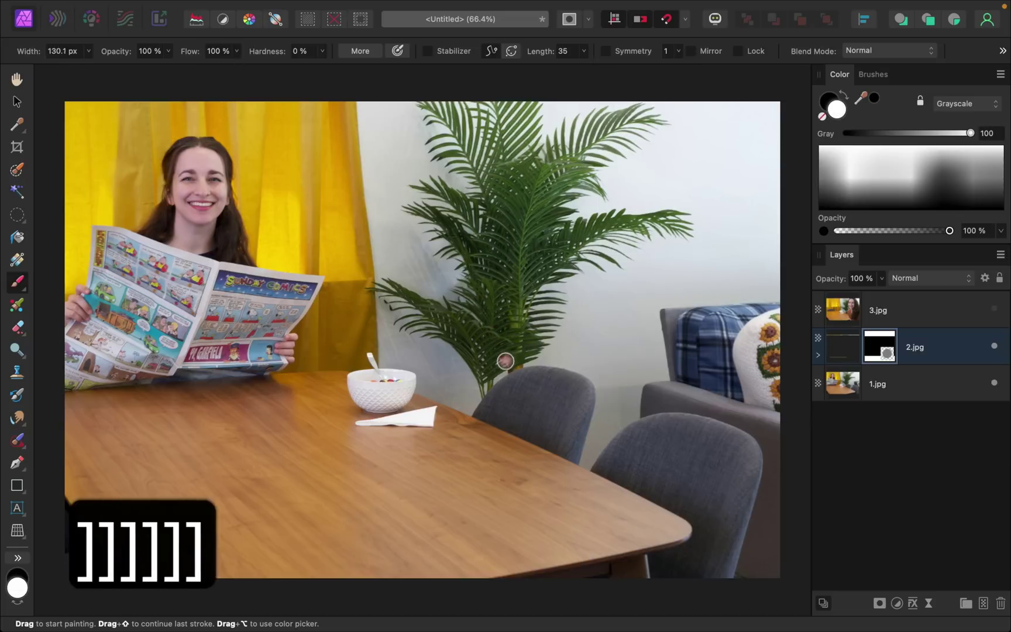
Step: Paint the pink-shirted woman and her arm onto the mask, then shrink the brush to 99 px
{"action": "mouse_move", "coordinate": [505, 356]}
{"action": "left_mouse_down"}
{"action": "mouse_move", "coordinate": [502, 394]}
{"action": "mouse_move", "coordinate": [522, 449]}
{"action": "mouse_move", "coordinate": [503, 351]}
{"action": "mouse_move", "coordinate": [513, 313]}
{"action": "mouse_move", "coordinate": [532, 321]}
{"action": "mouse_move", "coordinate": [483, 221]}
{"action": "mouse_move", "coordinate": [465, 214]}
{"action": "mouse_move", "coordinate": [421, 220]}
{"action": "mouse_move", "coordinate": [457, 326]}
{"action": "mouse_move", "coordinate": [420, 391]}
{"action": "mouse_move", "coordinate": [428, 375]}
{"action": "mouse_move", "coordinate": [395, 378]}
{"action": "mouse_move", "coordinate": [316, 327]}
{"action": "left_mouse_up"}
{"action": "scroll", "coordinate": [316, 334], "scroll_direction": "up", "scroll_amount": 4}
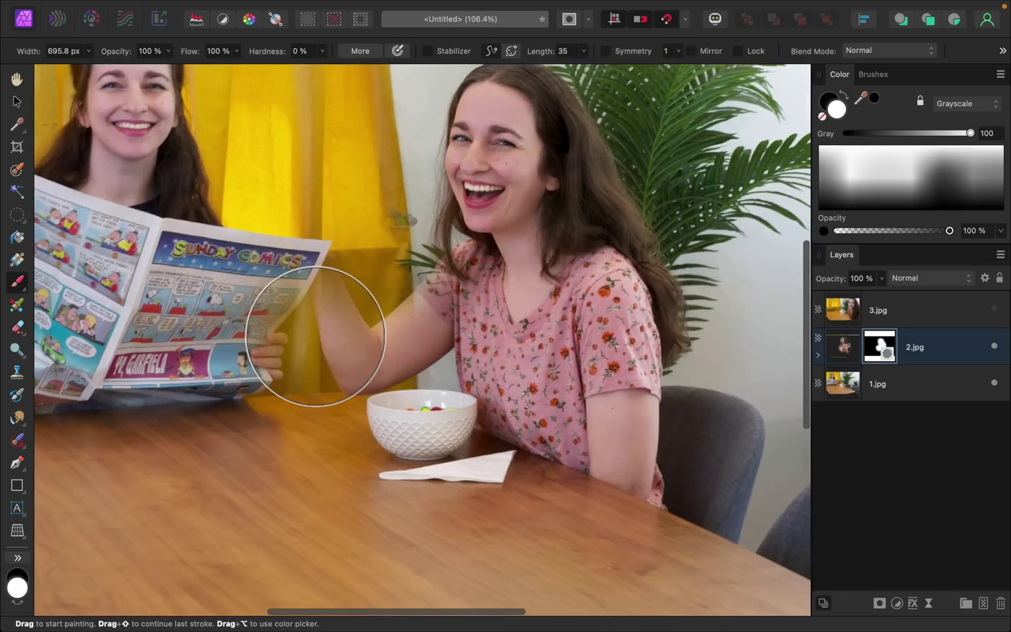
{"action": "scroll", "coordinate": [429, 372], "scroll_direction": "left", "scroll_amount": 4}
{"action": "left_click_drag", "start_coordinate": [429, 372], "coordinate": [442, 400]}
{"action": "key", "text": "super+z"}
{"action": "key", "text": "bracketleft"}
{"action": "key", "text": "bracketleft"}
{"action": "key", "text": "bracketleft"}
{"action": "key", "text": "bracketleft"}
{"action": "key", "text": "bracketleft"}
{"action": "key", "text": "bracketleft"}
{"action": "key", "text": "bracketleft"}
{"action": "key", "text": "bracketleft"}
{"action": "key", "text": "bracketleft"}
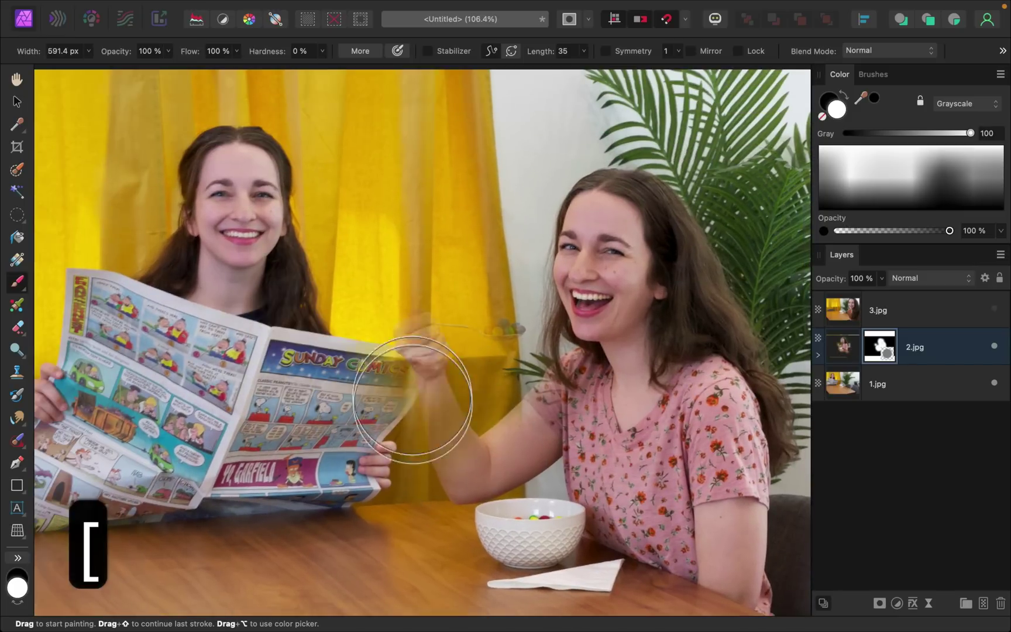
{"action": "key", "text": "bracketleft"}
{"action": "key", "text": "bracketleft"}
{"action": "key", "text": "bracketleft"}
{"action": "scroll", "coordinate": [436, 397], "scroll_direction": "up", "scroll_amount": 5}
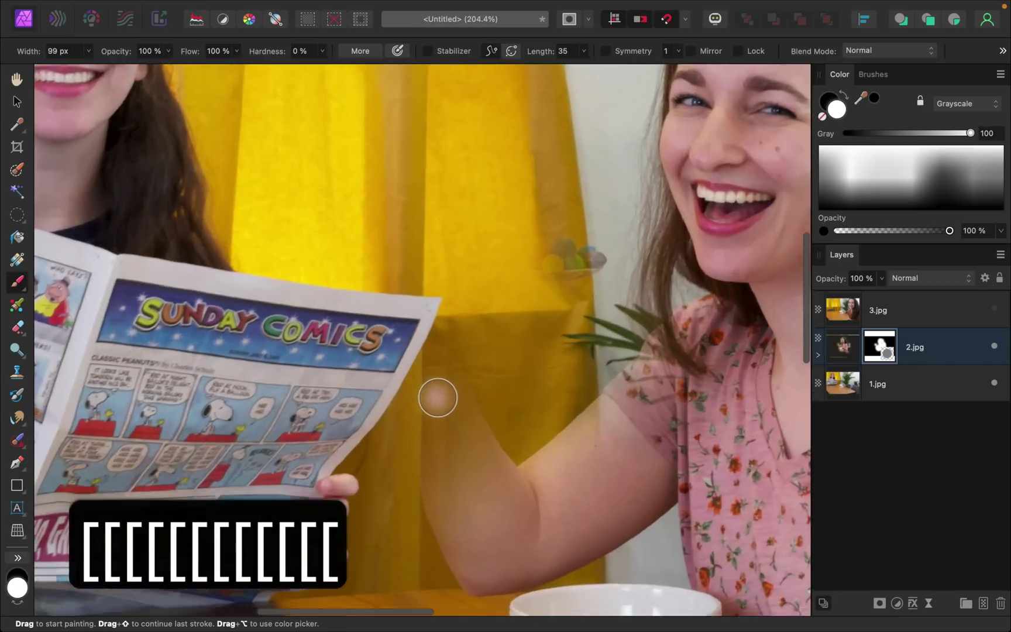
{"action": "scroll", "coordinate": [462, 406], "scroll_direction": "down", "scroll_amount": 4}
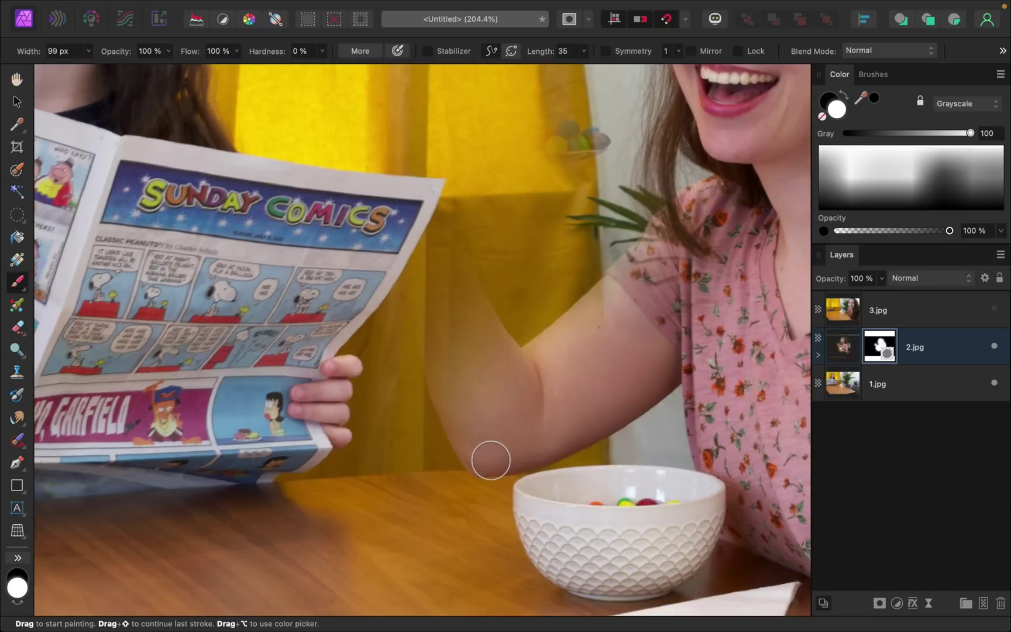
Step: Reveal her arm up to the hand, settling on a 140.6 px brush
{"action": "mouse_move", "coordinate": [434, 353]}
{"action": "left_mouse_down"}
{"action": "mouse_move", "coordinate": [416, 310]}
{"action": "mouse_move", "coordinate": [415, 233]}
{"action": "mouse_move", "coordinate": [397, 181]}
{"action": "mouse_move", "coordinate": [389, 185]}
{"action": "mouse_move", "coordinate": [403, 118]}
{"action": "mouse_move", "coordinate": [354, 145]}
{"action": "mouse_move", "coordinate": [373, 175]}
{"action": "mouse_move", "coordinate": [446, 177]}
{"action": "mouse_move", "coordinate": [439, 205]}
{"action": "mouse_move", "coordinate": [423, 160]}
{"action": "mouse_move", "coordinate": [559, 152]}
{"action": "mouse_move", "coordinate": [519, 128]}
{"action": "mouse_move", "coordinate": [496, 140]}
{"action": "mouse_move", "coordinate": [442, 287]}
{"action": "left_mouse_up"}
{"action": "key", "text": "bracketright"}
{"action": "key", "text": "bracketright"}
{"action": "key", "text": "bracketright"}
{"action": "key", "text": "bracketright"}
{"action": "key", "text": "bracketright"}
{"action": "key", "text": "bracketright"}
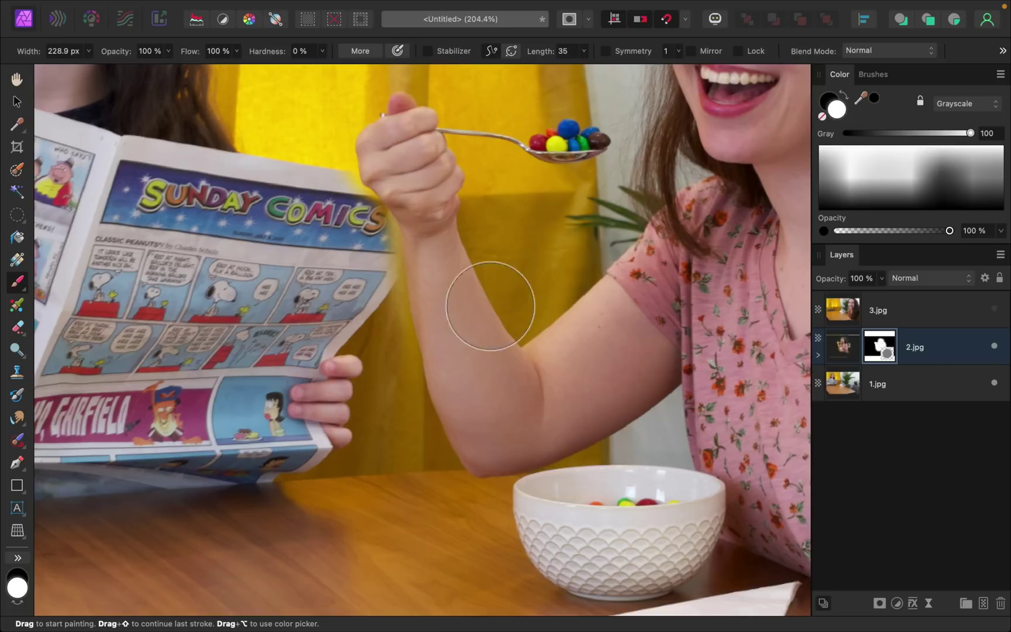
{"action": "scroll", "coordinate": [393, 276], "scroll_direction": "up", "scroll_amount": 2}
{"action": "scroll", "coordinate": [394, 275], "scroll_direction": "up", "scroll_amount": 2}
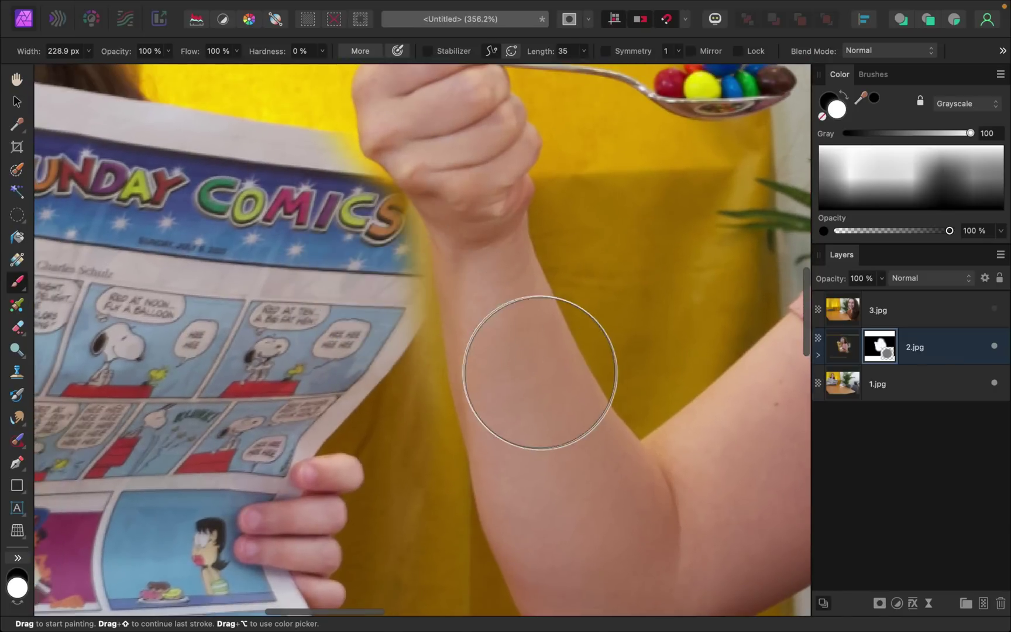
{"action": "key", "text": "bracketleft"}
{"action": "key", "text": "bracketleft"}
{"action": "key", "text": "bracketleft"}
{"action": "key", "text": "bracketleft"}
{"action": "key", "text": "bracketleft"}
{"action": "key", "text": "bracketleft"}
{"action": "key", "text": "bracketleft"}
{"action": "key", "text": "bracketleft"}
{"action": "key", "text": "bracketleft"}
{"action": "key", "text": "bracketleft"}
{"action": "key", "text": "bracketleft"}
{"action": "key", "text": "bracketleft"}
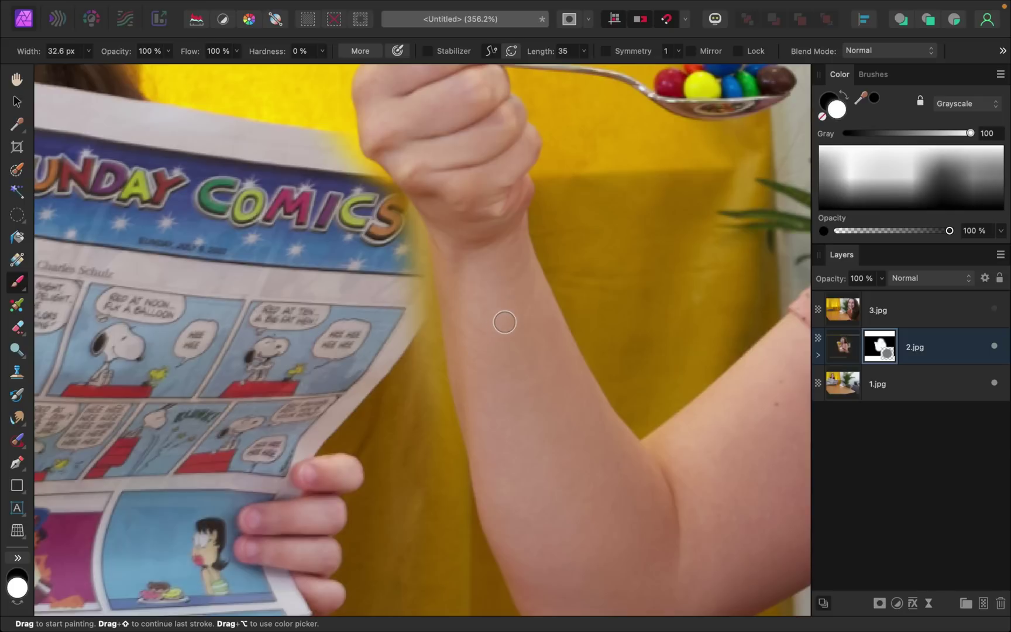
Step: Paint black to clean the newspaper's right edge, then fit the photo to the window
{"action": "key", "text": "x"}
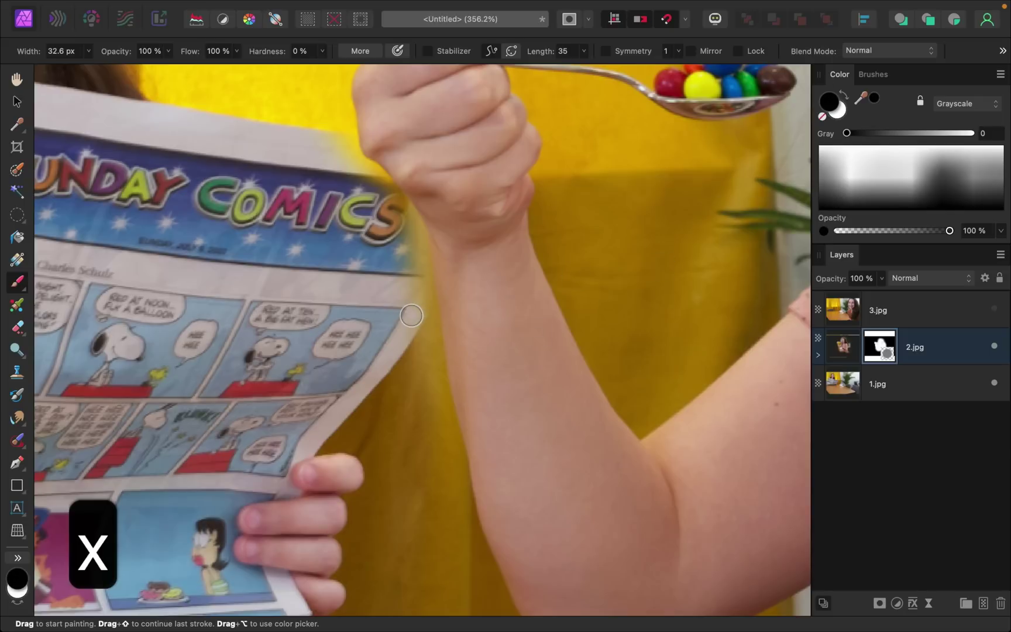
{"action": "mouse_move", "coordinate": [413, 315]}
{"action": "left_mouse_down"}
{"action": "mouse_move", "coordinate": [416, 228]}
{"action": "mouse_move", "coordinate": [397, 200]}
{"action": "mouse_move", "coordinate": [388, 206]}
{"action": "mouse_move", "coordinate": [381, 177]}
{"action": "mouse_move", "coordinate": [356, 167]}
{"action": "mouse_move", "coordinate": [343, 127]}
{"action": "mouse_move", "coordinate": [344, 141]}
{"action": "mouse_move", "coordinate": [333, 142]}
{"action": "mouse_move", "coordinate": [380, 179]}
{"action": "mouse_move", "coordinate": [409, 235]}
{"action": "mouse_move", "coordinate": [408, 302]}
{"action": "mouse_move", "coordinate": [400, 243]}
{"action": "mouse_move", "coordinate": [414, 316]}
{"action": "mouse_move", "coordinate": [416, 234]}
{"action": "mouse_move", "coordinate": [426, 265]}
{"action": "mouse_move", "coordinate": [425, 387]}
{"action": "mouse_move", "coordinate": [418, 247]}
{"action": "mouse_move", "coordinate": [461, 269]}
{"action": "left_mouse_up"}
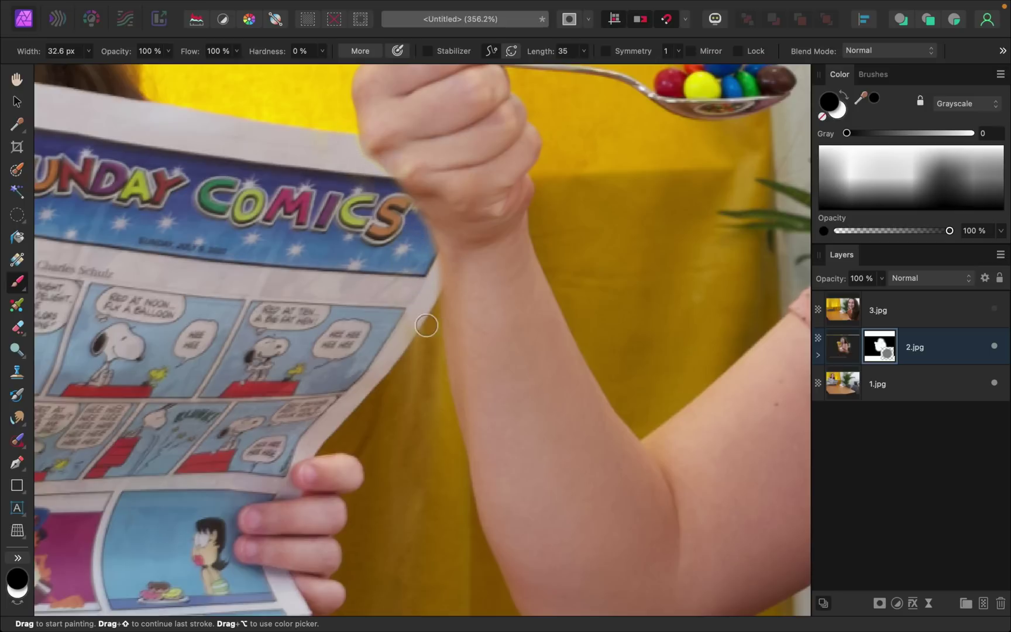
{"action": "scroll", "coordinate": [460, 253], "scroll_direction": "up", "scroll_amount": 3}
{"action": "key", "text": "x"}
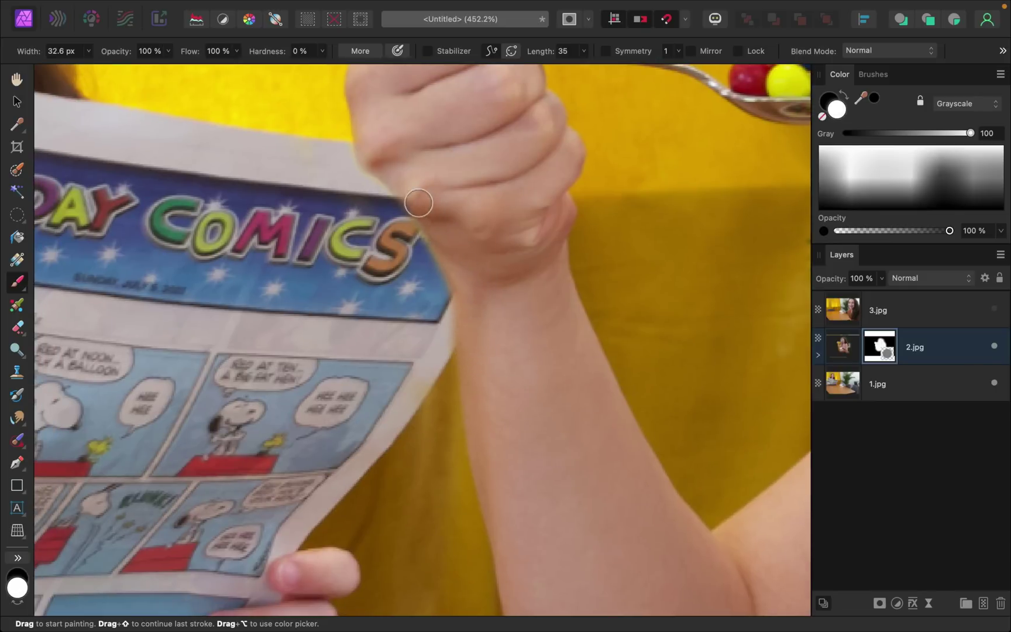
{"action": "key", "text": "x"}
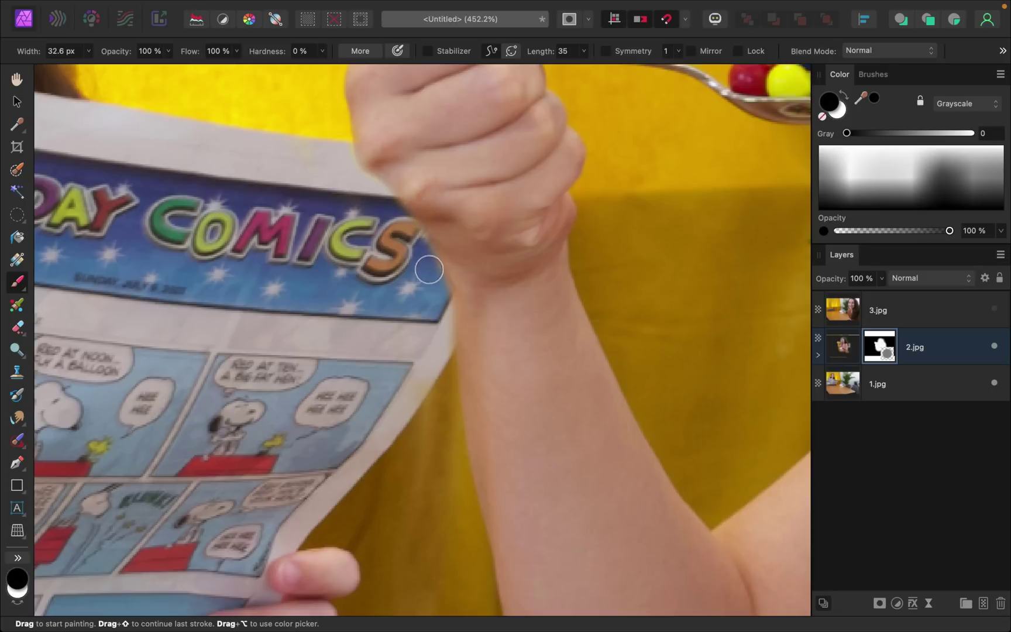
{"action": "scroll", "coordinate": [433, 372], "scroll_direction": "up", "scroll_amount": 4}
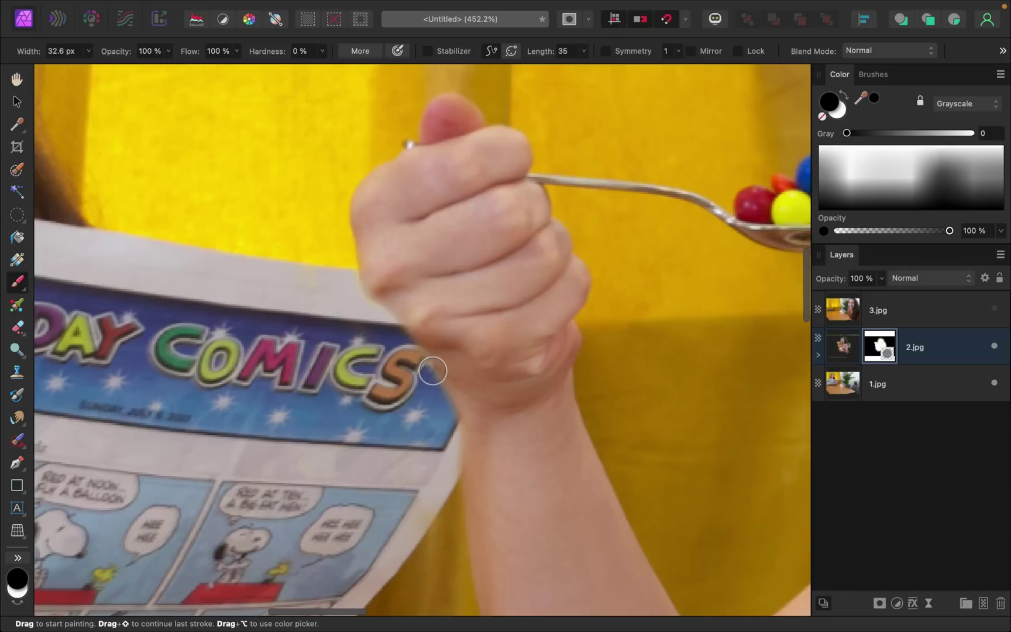
{"action": "key", "text": "x"}
{"action": "key", "text": "x"}
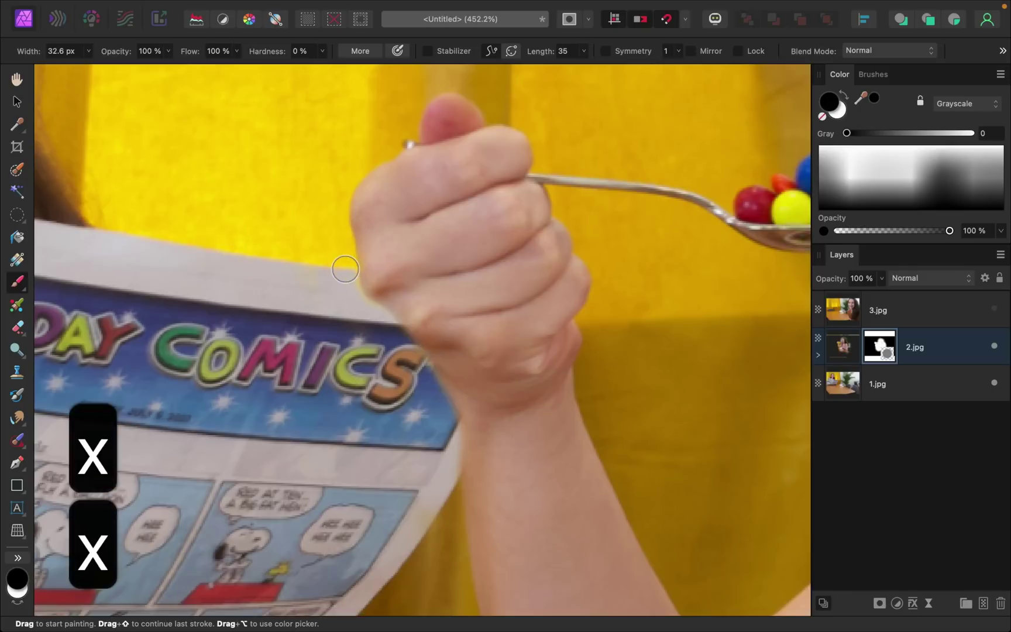
{"action": "key", "text": "super+0"}
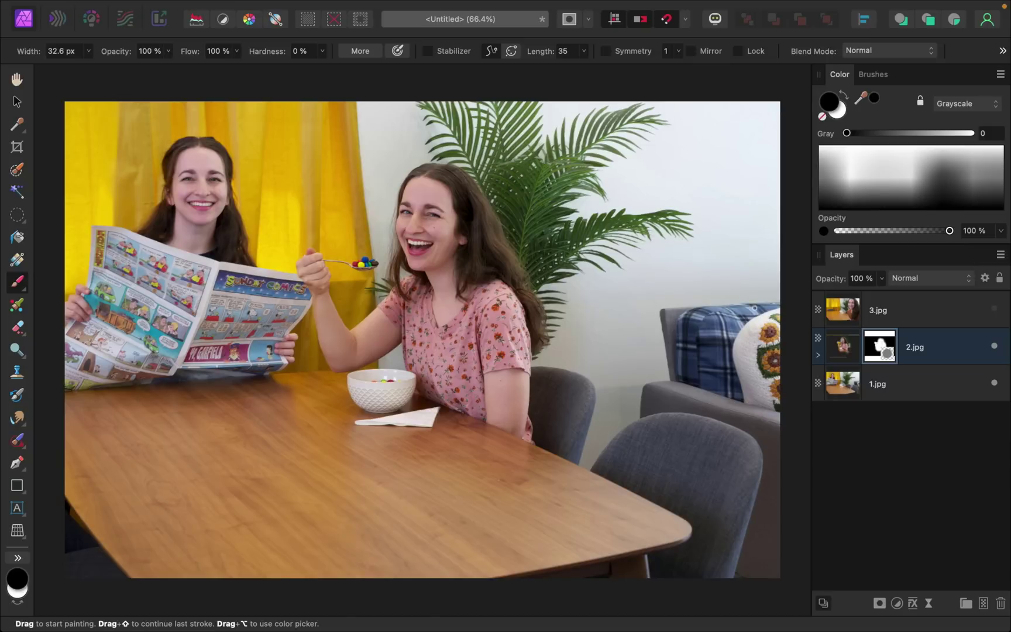
Step: Show and select 3.jpg, add a mask, and invert it to hide the layer
{"action": "left_click", "coordinate": [995, 309]}
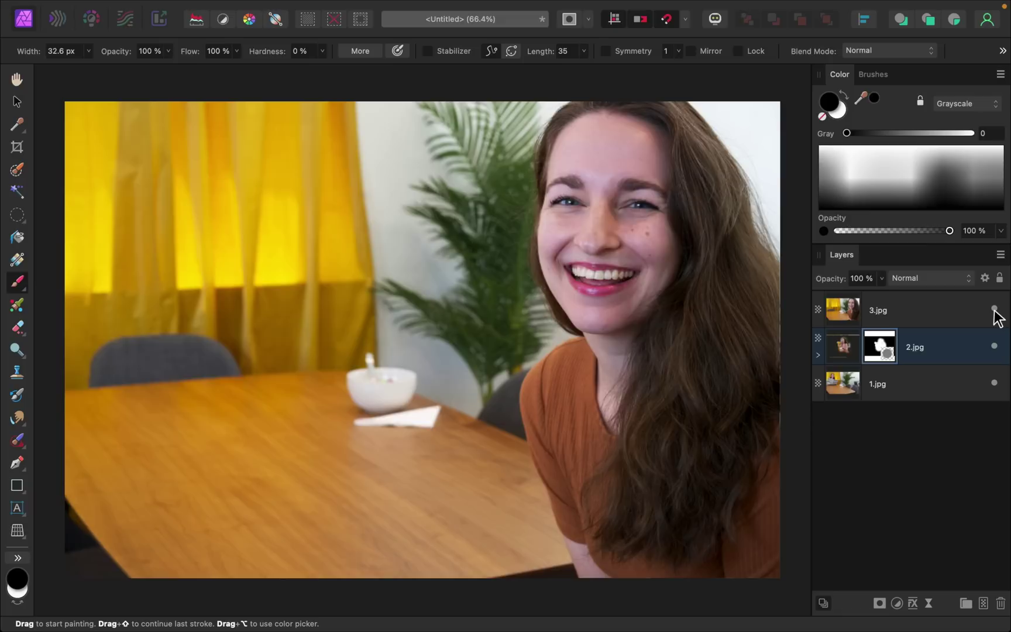
{"action": "left_click", "coordinate": [883, 311]}
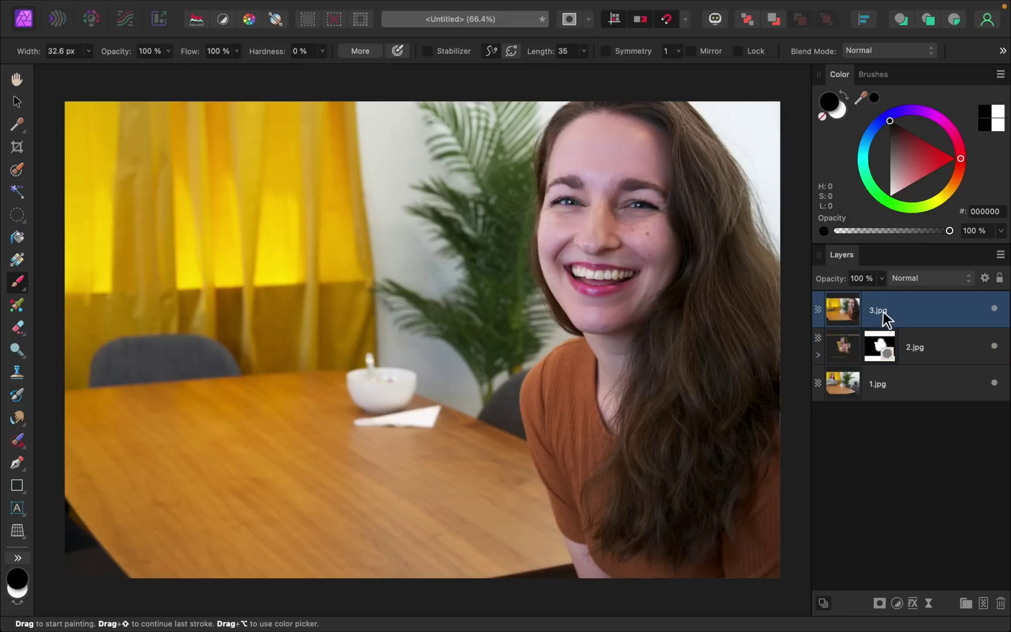
{"action": "left_click", "coordinate": [879, 603]}
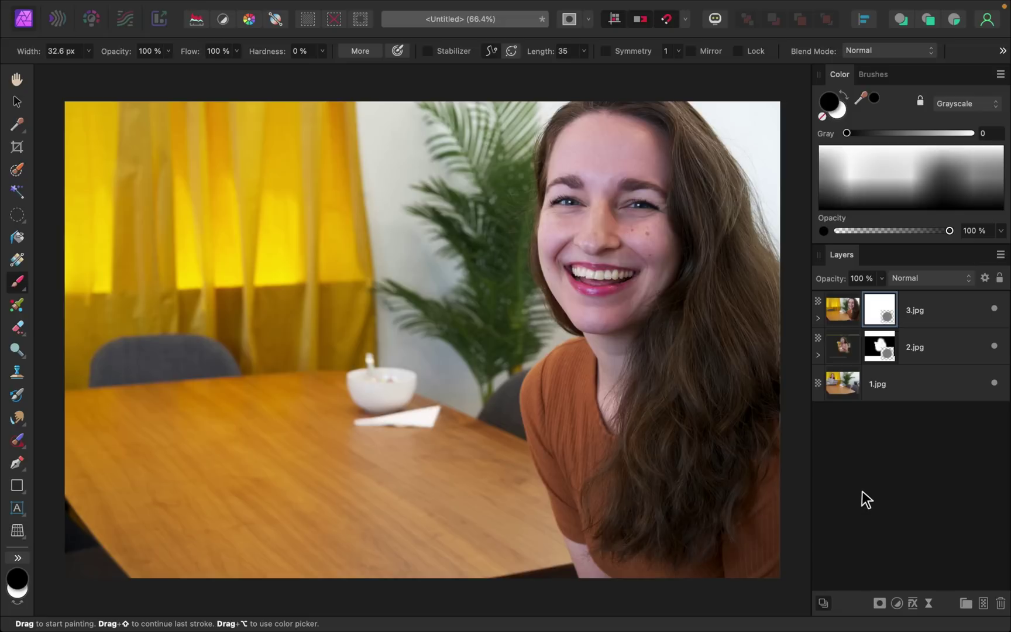
{"action": "key", "text": "super+i"}
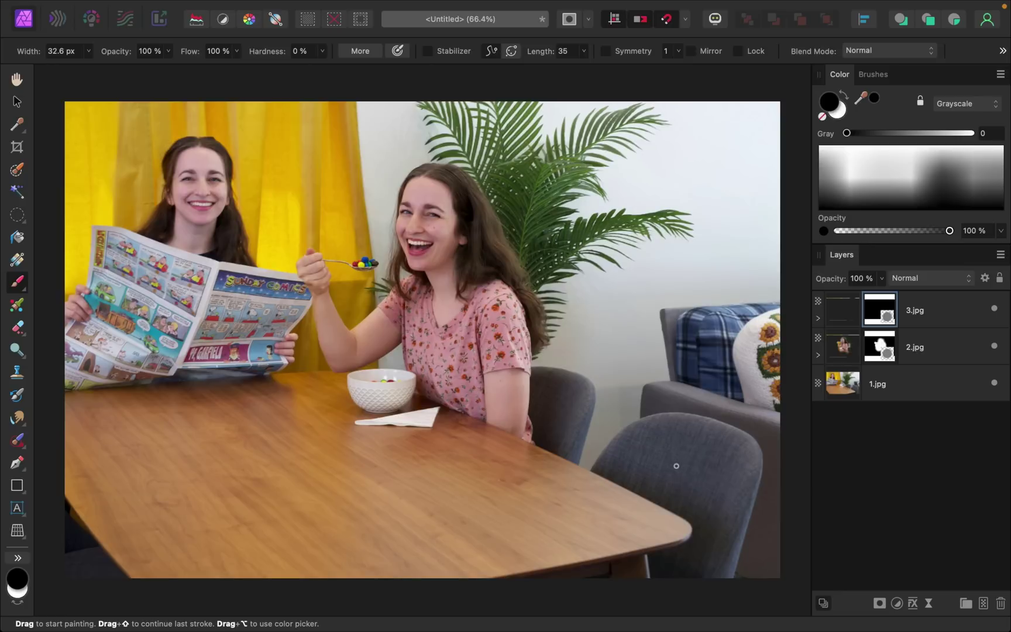
Step: Paint white with a roughly 350 px brush to reveal the close-up face on the right
{"action": "key", "text": "x"}
{"action": "key", "text": "bracketright"}
{"action": "key", "text": "bracketright"}
{"action": "key", "text": "bracketright"}
{"action": "key", "text": "bracketright"}
{"action": "key", "text": "bracketright"}
{"action": "key", "text": "bracketright"}
{"action": "key", "text": "bracketright"}
{"action": "key", "text": "bracketright"}
{"action": "key", "text": "bracketright"}
{"action": "key", "text": "bracketright"}
{"action": "key", "text": "bracketright"}
{"action": "key", "text": "bracketright"}
{"action": "key", "text": "bracketright"}
{"action": "key", "text": "bracketright"}
{"action": "key", "text": "bracketright"}
{"action": "key", "text": "bracketright"}
{"action": "key", "text": "bracketright"}
{"action": "key", "text": "bracketright"}
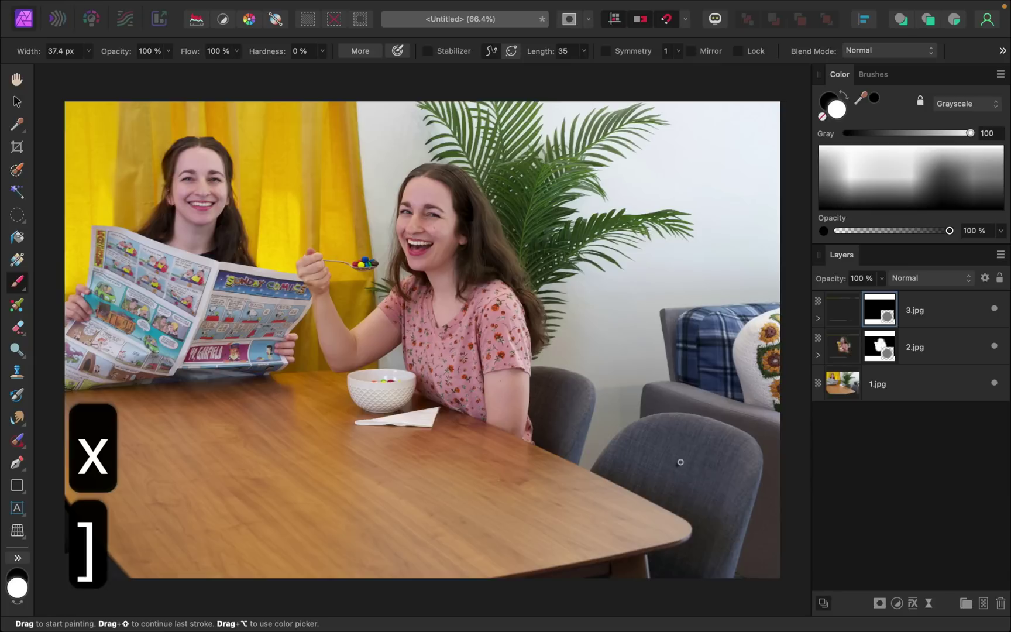
{"action": "key", "text": "bracketright"}
{"action": "key", "text": "bracketright"}
{"action": "key", "text": "bracketright"}
{"action": "mouse_move", "coordinate": [720, 497]}
{"action": "left_mouse_down"}
{"action": "mouse_move", "coordinate": [752, 553]}
{"action": "mouse_move", "coordinate": [770, 244]}
{"action": "mouse_move", "coordinate": [609, 102]}
{"action": "mouse_move", "coordinate": [732, 219]}
{"action": "mouse_move", "coordinate": [722, 266]}
{"action": "mouse_move", "coordinate": [772, 440]}
{"action": "mouse_move", "coordinate": [628, 481]}
{"action": "mouse_move", "coordinate": [605, 226]}
{"action": "mouse_move", "coordinate": [609, 102]}
{"action": "mouse_move", "coordinate": [598, 293]}
{"action": "mouse_move", "coordinate": [622, 314]}
{"action": "left_mouse_up"}
Step: Reveal the orange-shirted shoulder with a 689 px brush, then shrink it to 83.3 px
{"action": "key", "text": "bracketright"}
{"action": "key", "text": "bracketright"}
{"action": "key", "text": "bracketright"}
{"action": "key", "text": "bracketright"}
{"action": "key", "text": "bracketleft"}
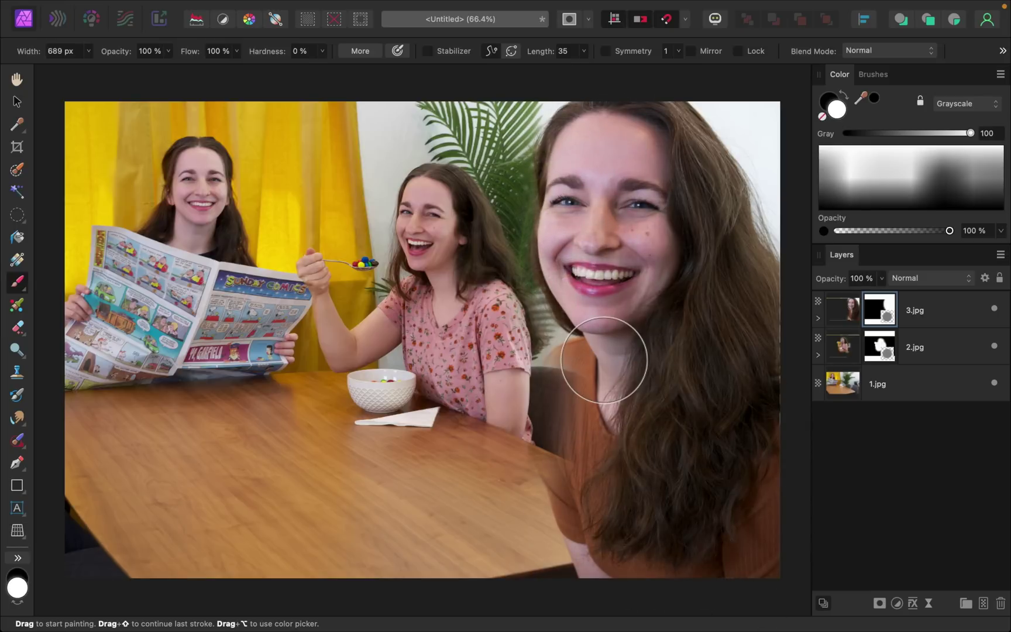
{"action": "mouse_move", "coordinate": [603, 357]}
{"action": "left_mouse_down"}
{"action": "mouse_move", "coordinate": [588, 375]}
{"action": "mouse_move", "coordinate": [589, 481]}
{"action": "mouse_move", "coordinate": [571, 436]}
{"action": "mouse_move", "coordinate": [593, 375]}
{"action": "mouse_move", "coordinate": [557, 410]}
{"action": "mouse_move", "coordinate": [573, 519]}
{"action": "mouse_move", "coordinate": [557, 382]}
{"action": "mouse_move", "coordinate": [590, 368]}
{"action": "mouse_move", "coordinate": [563, 454]}
{"action": "mouse_move", "coordinate": [590, 368]}
{"action": "mouse_move", "coordinate": [553, 429]}
{"action": "mouse_move", "coordinate": [600, 549]}
{"action": "mouse_move", "coordinate": [566, 423]}
{"action": "mouse_move", "coordinate": [591, 515]}
{"action": "mouse_move", "coordinate": [543, 422]}
{"action": "mouse_move", "coordinate": [505, 422]}
{"action": "mouse_move", "coordinate": [457, 391]}
{"action": "mouse_move", "coordinate": [557, 409]}
{"action": "mouse_move", "coordinate": [503, 401]}
{"action": "mouse_move", "coordinate": [532, 374]}
{"action": "mouse_move", "coordinate": [573, 449]}
{"action": "mouse_move", "coordinate": [641, 436]}
{"action": "left_mouse_up"}
{"action": "scroll", "coordinate": [457, 391], "scroll_direction": "up", "scroll_amount": 2}
{"action": "scroll", "coordinate": [456, 391], "scroll_direction": "up", "scroll_amount": 3}
{"action": "key", "text": "bracketleft"}
{"action": "key", "text": "bracketleft"}
{"action": "key", "text": "bracketleft"}
{"action": "key", "text": "bracketleft"}
{"action": "key", "text": "bracketleft"}
{"action": "key", "text": "bracketleft"}
{"action": "key", "text": "bracketleft"}
{"action": "key", "text": "bracketleft"}
{"action": "key", "text": "bracketleft"}
{"action": "key", "text": "bracketleft"}
{"action": "key", "text": "bracketleft"}
{"action": "key", "text": "bracketleft"}
{"action": "key", "text": "bracketleft"}
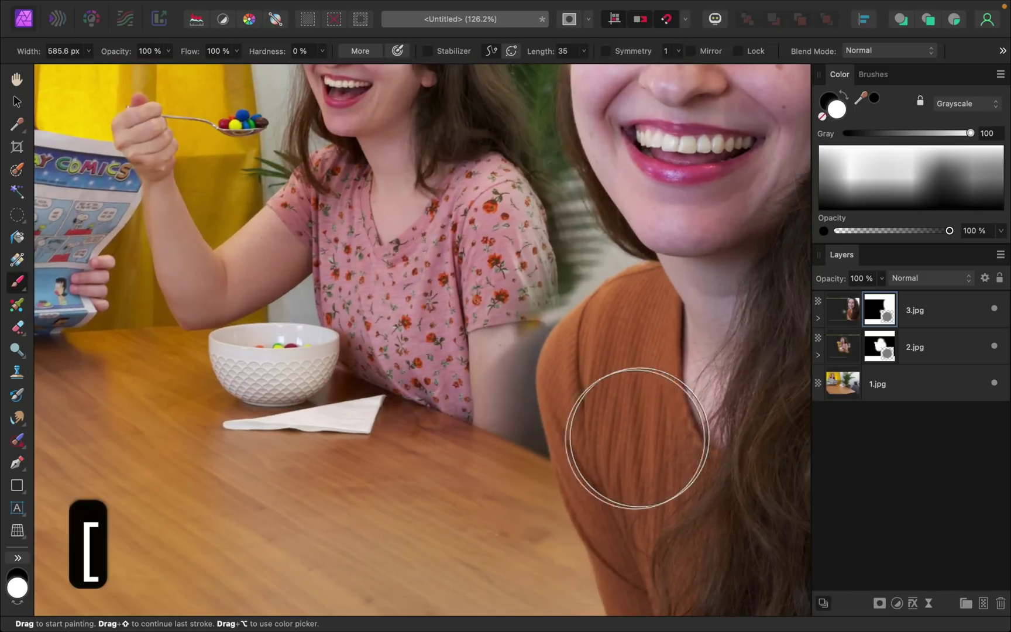
Step: Paint black near the arm edge, undo that stroke, and retouch the hair beside the shoulder
{"action": "scroll", "coordinate": [532, 467], "scroll_direction": "up", "scroll_amount": 2}
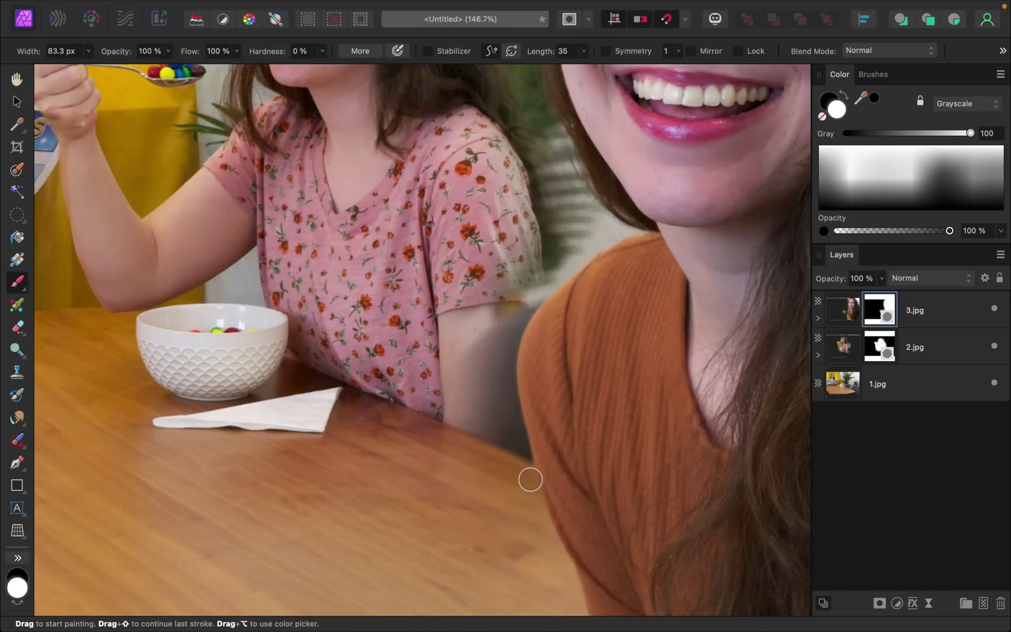
{"action": "key", "text": "x"}
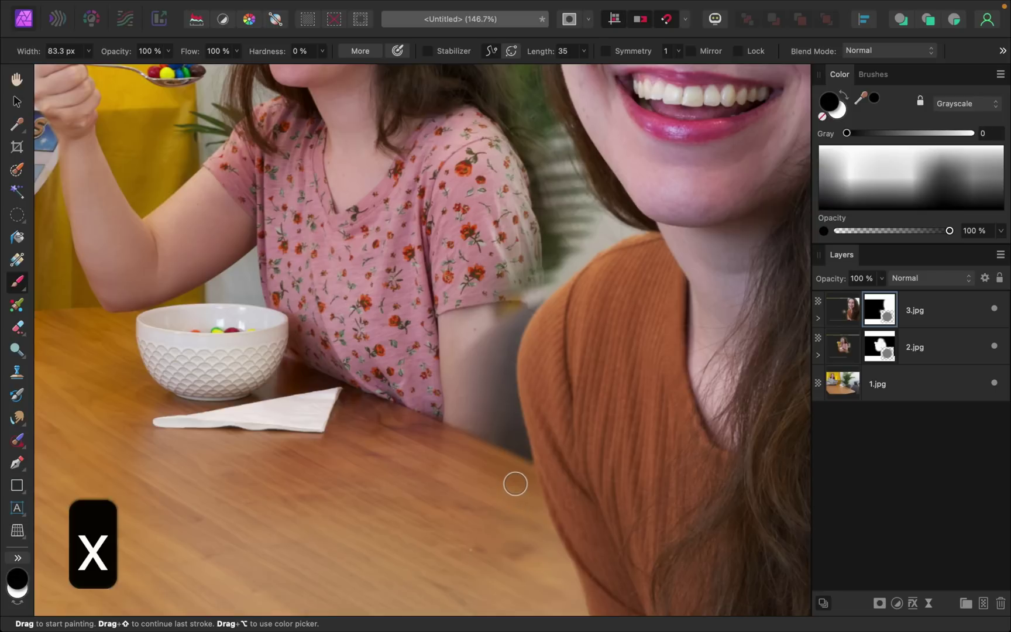
{"action": "mouse_move", "coordinate": [515, 465]}
{"action": "left_mouse_down"}
{"action": "mouse_move", "coordinate": [532, 463]}
{"action": "mouse_move", "coordinate": [506, 424]}
{"action": "mouse_move", "coordinate": [510, 327]}
{"action": "mouse_move", "coordinate": [529, 286]}
{"action": "mouse_move", "coordinate": [591, 228]}
{"action": "mouse_move", "coordinate": [486, 330]}
{"action": "mouse_move", "coordinate": [502, 319]}
{"action": "mouse_move", "coordinate": [511, 475]}
{"action": "mouse_move", "coordinate": [500, 475]}
{"action": "mouse_move", "coordinate": [457, 349]}
{"action": "mouse_move", "coordinate": [496, 384]}
{"action": "mouse_move", "coordinate": [539, 548]}
{"action": "left_mouse_up"}
{"action": "key", "text": "super+z"}
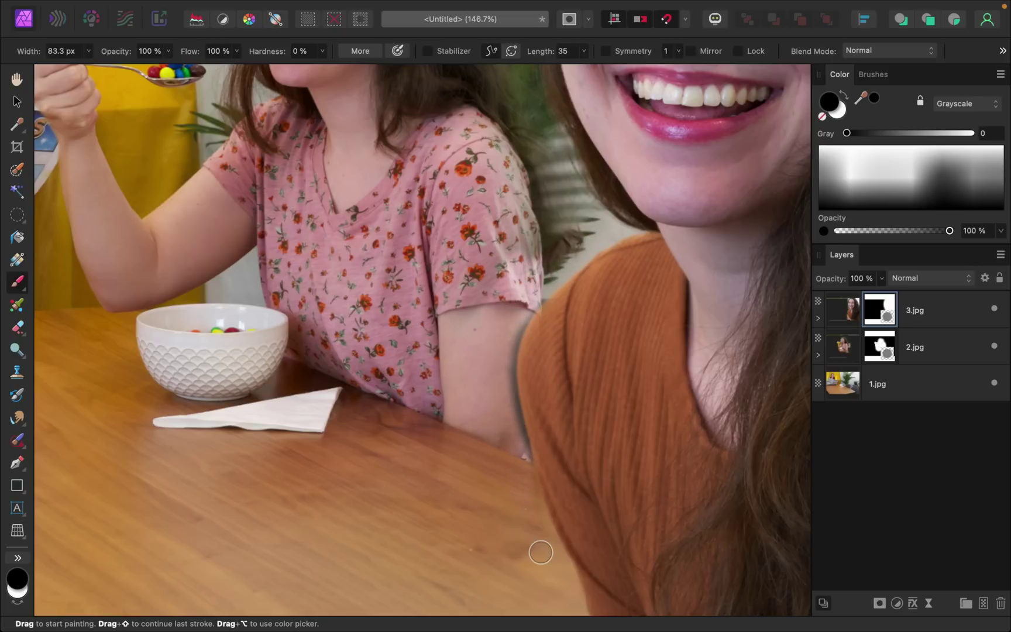
{"action": "scroll", "coordinate": [474, 369], "scroll_direction": "up", "scroll_amount": 4}
{"action": "mouse_move", "coordinate": [526, 386]}
{"action": "left_mouse_down"}
{"action": "mouse_move", "coordinate": [566, 347]}
{"action": "mouse_move", "coordinate": [522, 232]}
{"action": "mouse_move", "coordinate": [563, 326]}
{"action": "mouse_move", "coordinate": [489, 226]}
{"action": "mouse_move", "coordinate": [525, 352]}
{"action": "left_mouse_up"}
Step: With a 70.8 px brush, remove the grey fringe and repaint the arm-to-hair edge cleanly
{"action": "scroll", "coordinate": [501, 158], "scroll_direction": "up", "scroll_amount": 5}
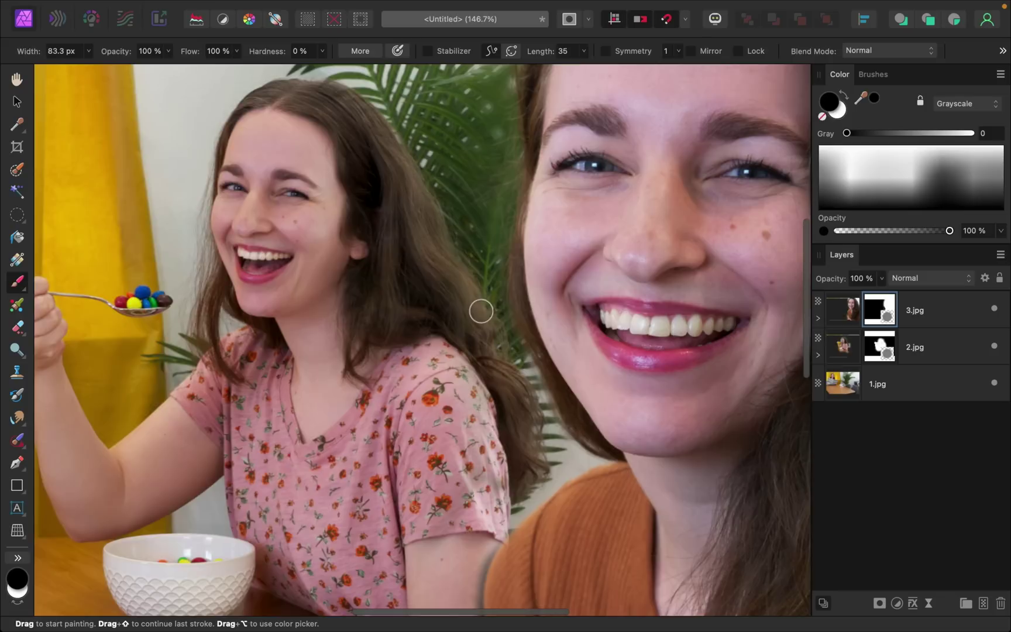
{"action": "scroll", "coordinate": [480, 146], "scroll_direction": "up", "scroll_amount": 3}
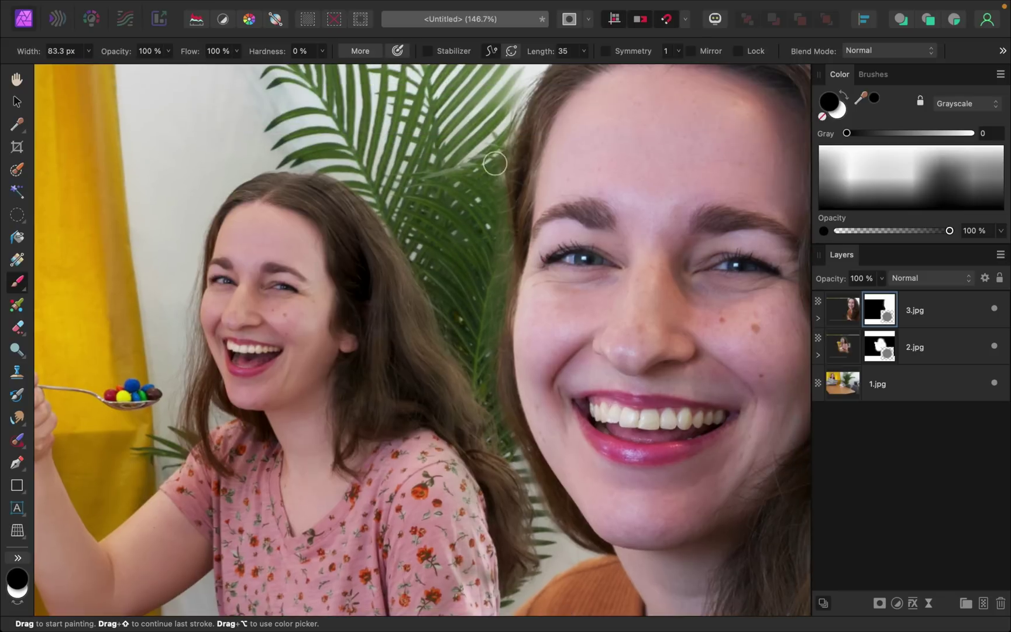
{"action": "scroll", "coordinate": [497, 480], "scroll_direction": "down", "scroll_amount": 10}
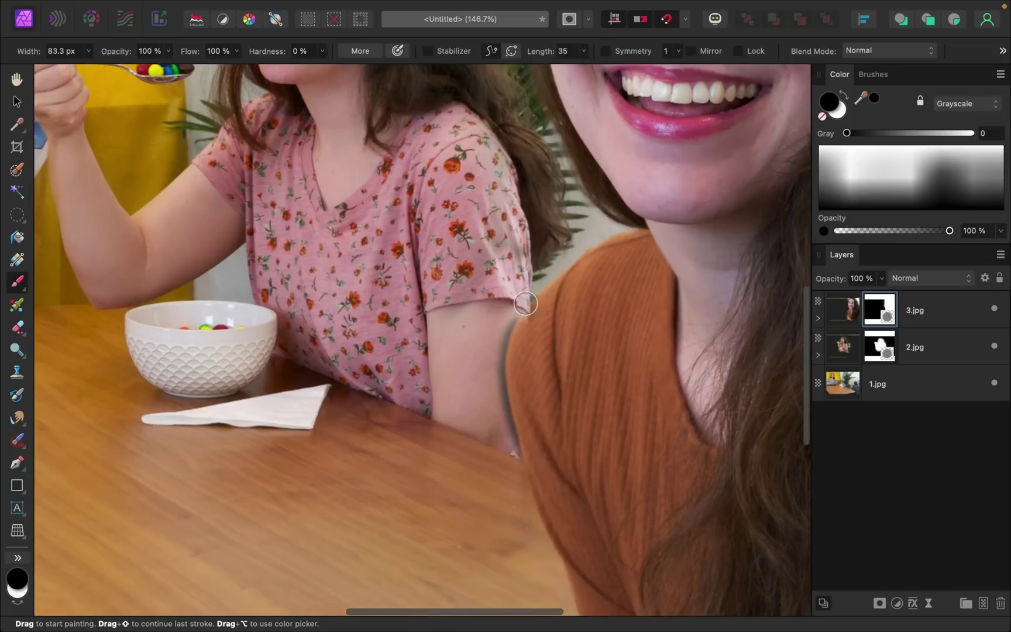
{"action": "scroll", "coordinate": [537, 236], "scroll_direction": "up", "scroll_amount": 2}
{"action": "key", "text": "bracketleft"}
{"action": "key", "text": "bracketleft"}
{"action": "key", "text": "bracketleft"}
{"action": "key", "text": "bracketleft"}
{"action": "key", "text": "bracketleft"}
{"action": "key", "text": "bracketleft"}
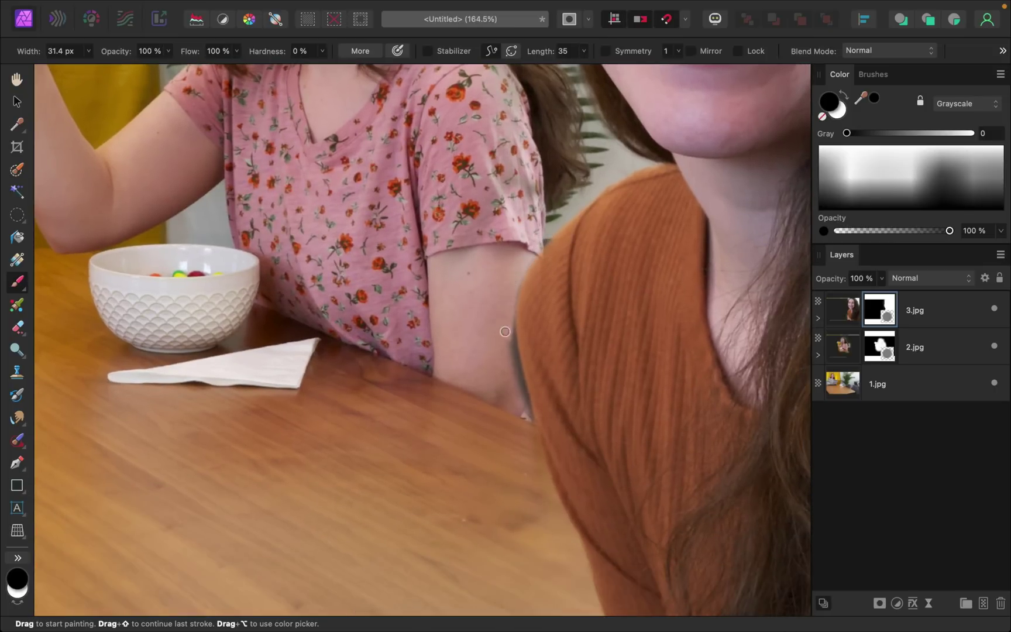
{"action": "left_click_drag", "start_coordinate": [513, 324], "coordinate": [529, 447]}
{"action": "left_click_drag", "start_coordinate": [524, 384], "coordinate": [541, 473]}
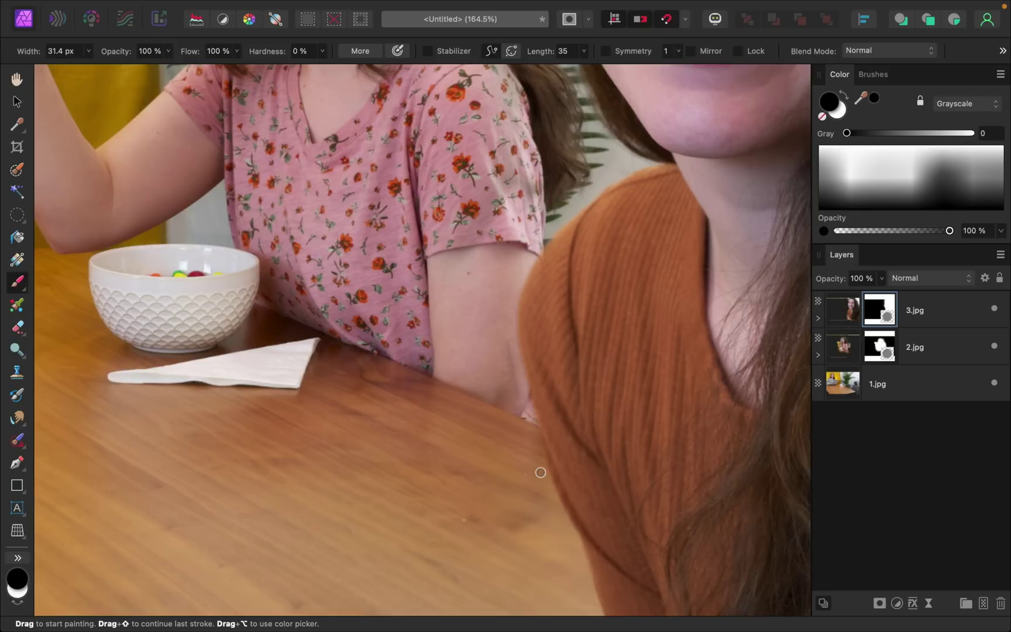
{"action": "key", "text": "bracketright"}
{"action": "key", "text": "bracketright"}
{"action": "key", "text": "bracketright"}
{"action": "key", "text": "bracketright"}
{"action": "key", "text": "bracketright"}
{"action": "key", "text": "bracketright"}
{"action": "key", "text": "bracketright"}
{"action": "scroll", "coordinate": [506, 422], "scroll_direction": "down", "scroll_amount": 5}
Step: Fit the photo to the window and select 2.jpg's mask
{"action": "scroll", "coordinate": [504, 426], "scroll_direction": "left", "scroll_amount": 2}
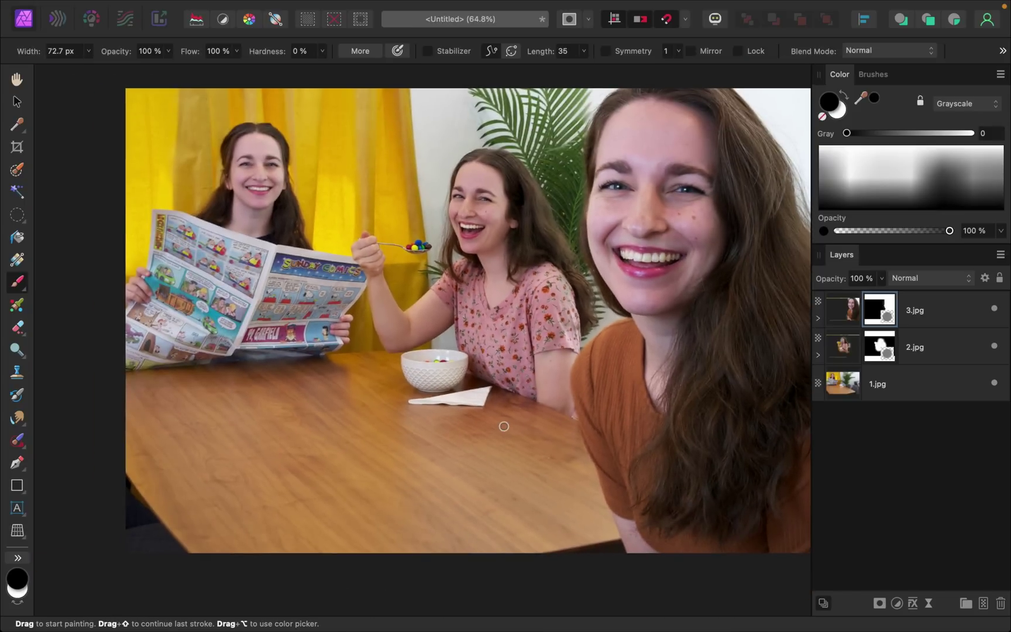
{"action": "key", "text": "super+0"}
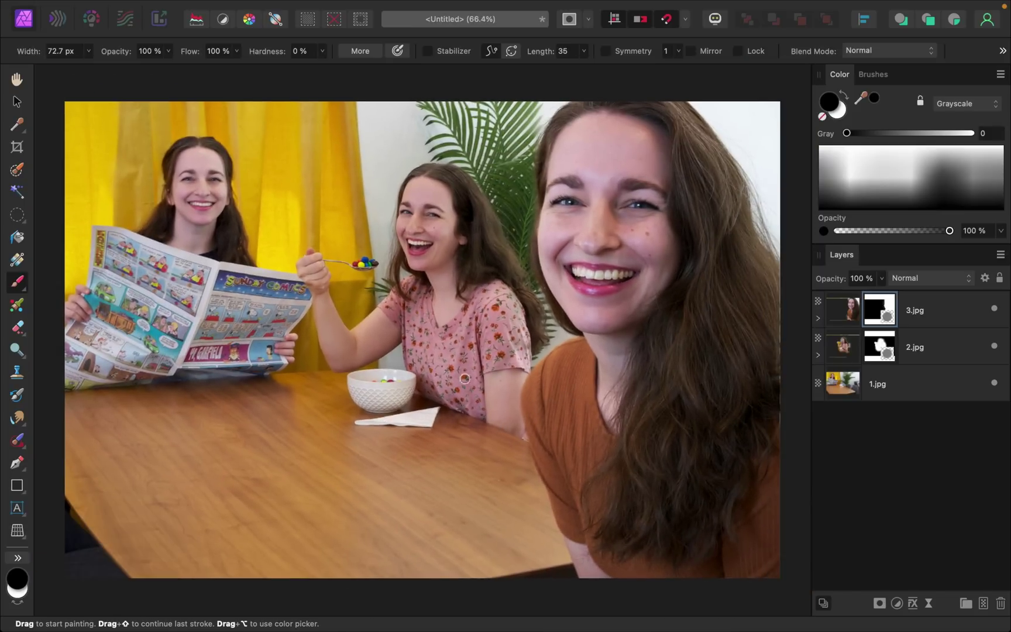
{"action": "left_click", "coordinate": [931, 350]}
{"action": "left_click", "coordinate": [877, 348]}
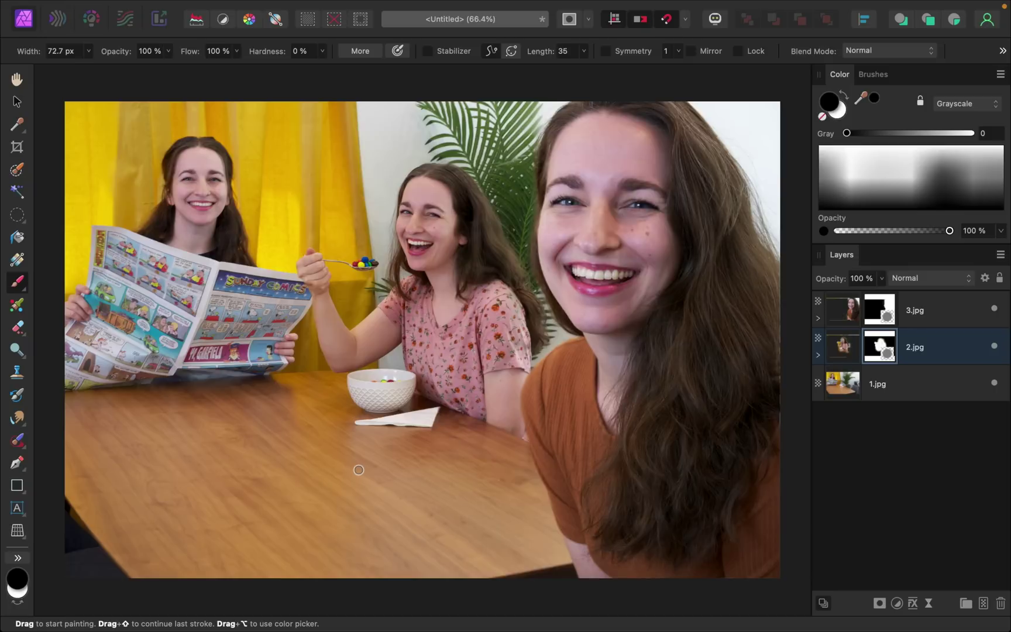
Step: Paint white with a 1034.2 px brush around the bowl and table
{"action": "key", "text": "x"}
{"action": "key", "text": "bracketright"}
{"action": "key", "text": "bracketright"}
{"action": "key", "text": "bracketright"}
{"action": "key", "text": "bracketright"}
{"action": "key", "text": "bracketright"}
{"action": "key", "text": "bracketright"}
{"action": "key", "text": "bracketright"}
{"action": "key", "text": "bracketright"}
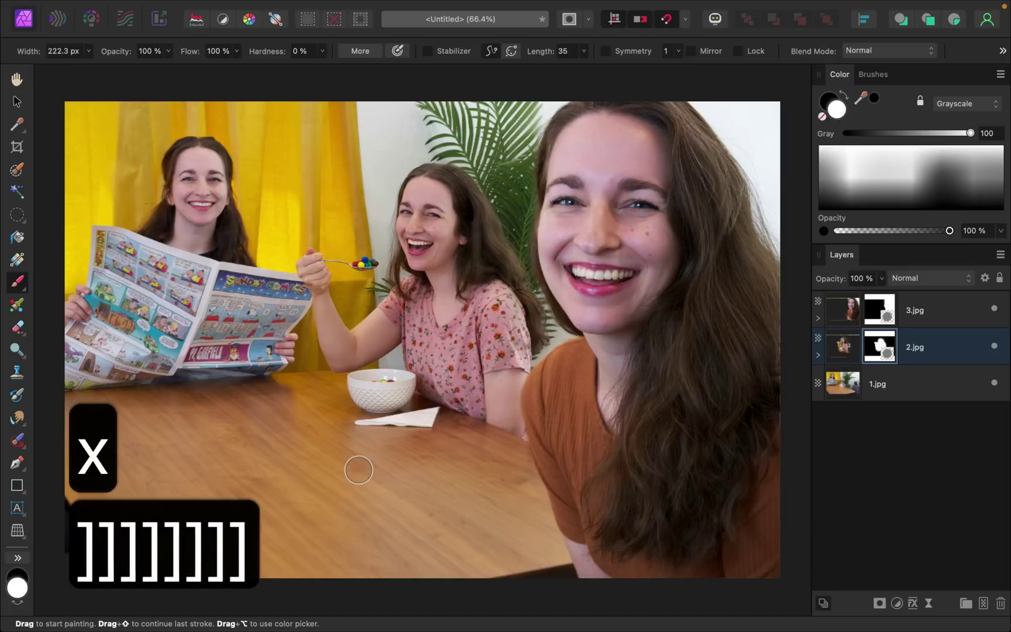
{"action": "key", "text": "bracketright"}
{"action": "key", "text": "bracketright"}
{"action": "key", "text": "bracketright"}
{"action": "key", "text": "bracketright"}
{"action": "key", "text": "bracketright"}
{"action": "key", "text": "bracketright"}
{"action": "key", "text": "bracketright"}
{"action": "key", "text": "bracketright"}
{"action": "key", "text": "bracketright"}
{"action": "key", "text": "bracketright"}
{"action": "key", "text": "bracketright"}
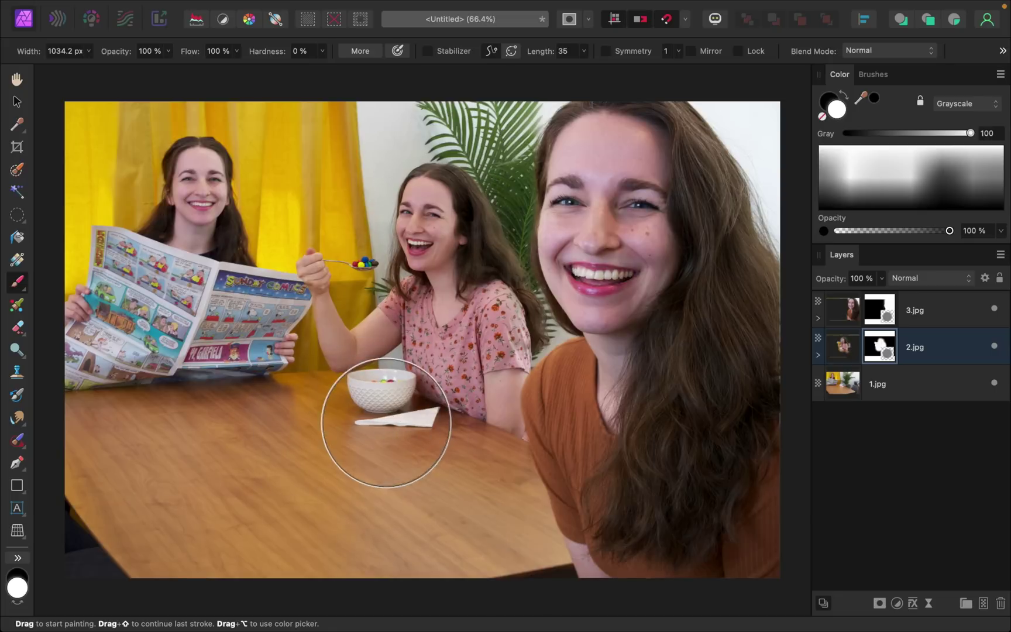
{"action": "mouse_move", "coordinate": [386, 423]}
{"action": "left_mouse_down"}
{"action": "mouse_move", "coordinate": [372, 413]}
{"action": "mouse_move", "coordinate": [338, 433]}
{"action": "mouse_move", "coordinate": [427, 402]}
{"action": "mouse_move", "coordinate": [346, 429]}
{"action": "mouse_move", "coordinate": [406, 418]}
{"action": "mouse_move", "coordinate": [429, 451]}
{"action": "mouse_move", "coordinate": [358, 429]}
{"action": "left_mouse_up"}
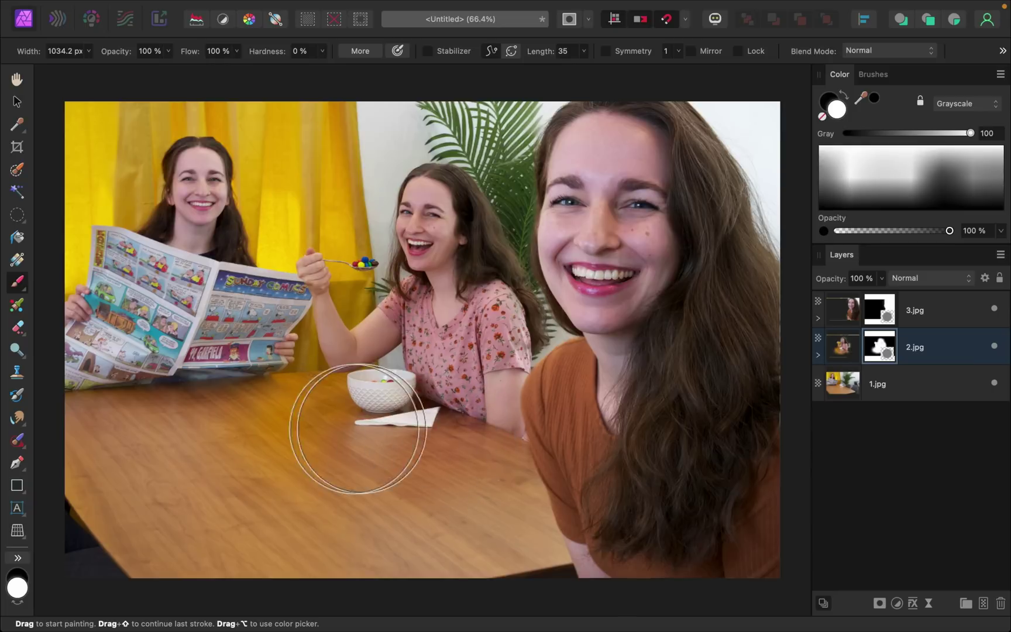